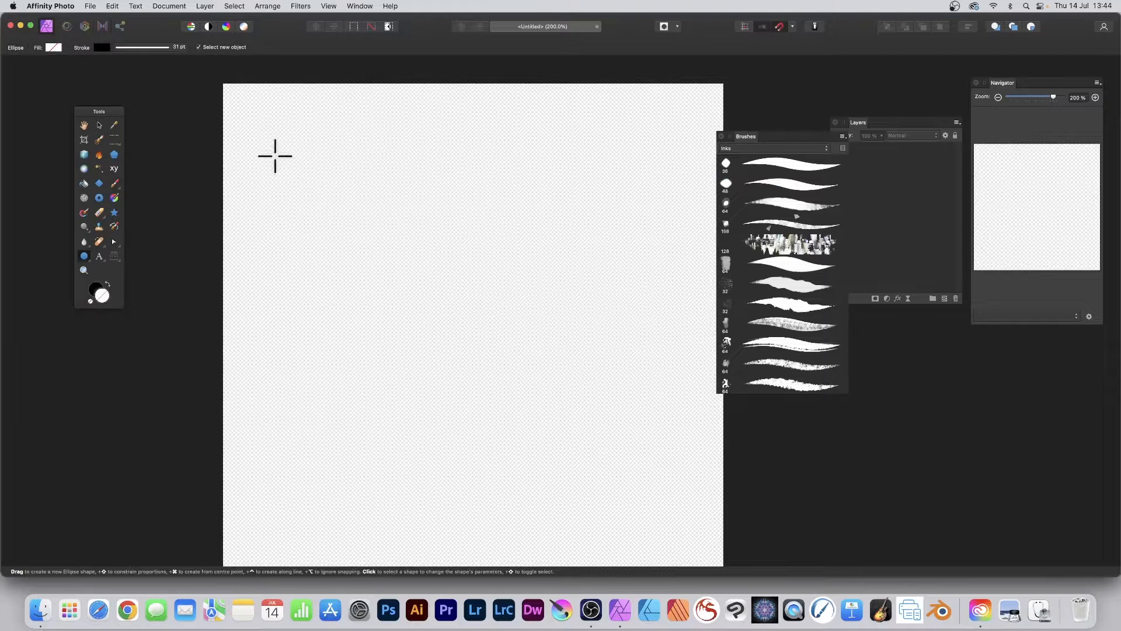
Step: Draw a large unfilled circle with a 31 pt black outline and move it to the middle of the page width
left_click_drag(269, 146, 653, 529)
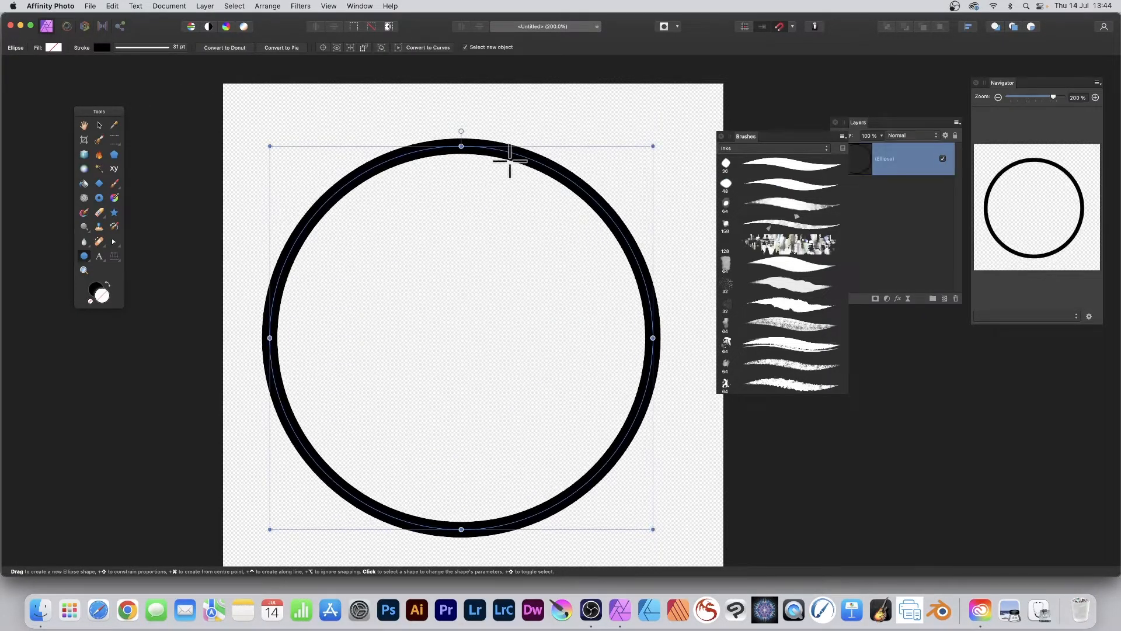
left_click(100, 124)
left_click_drag(435, 147, 453, 143)
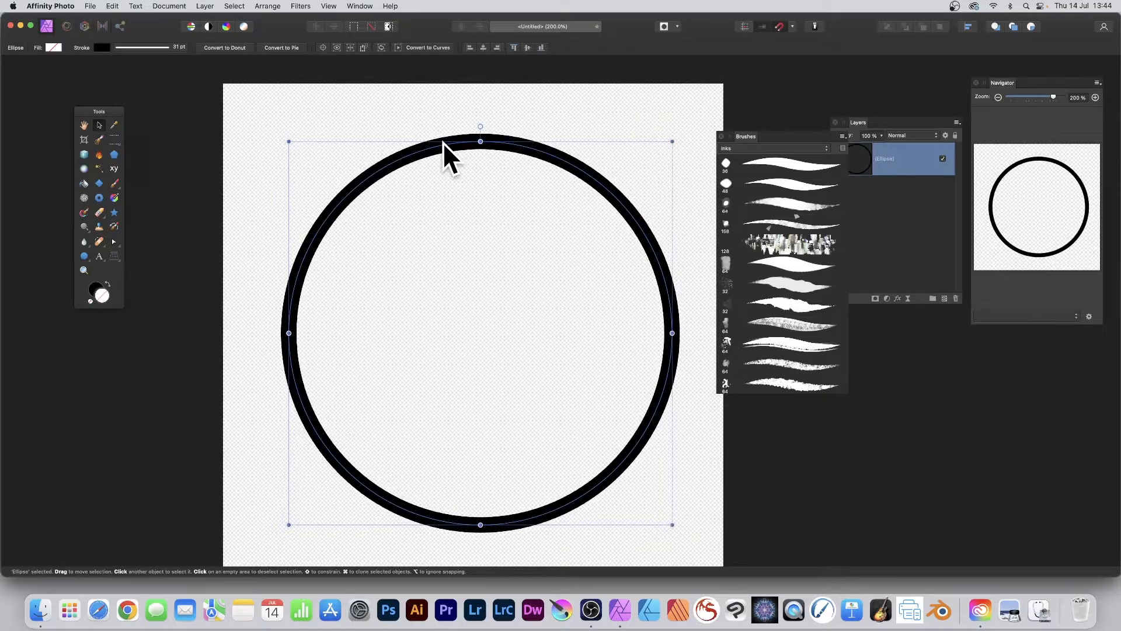
left_click(322, 7)
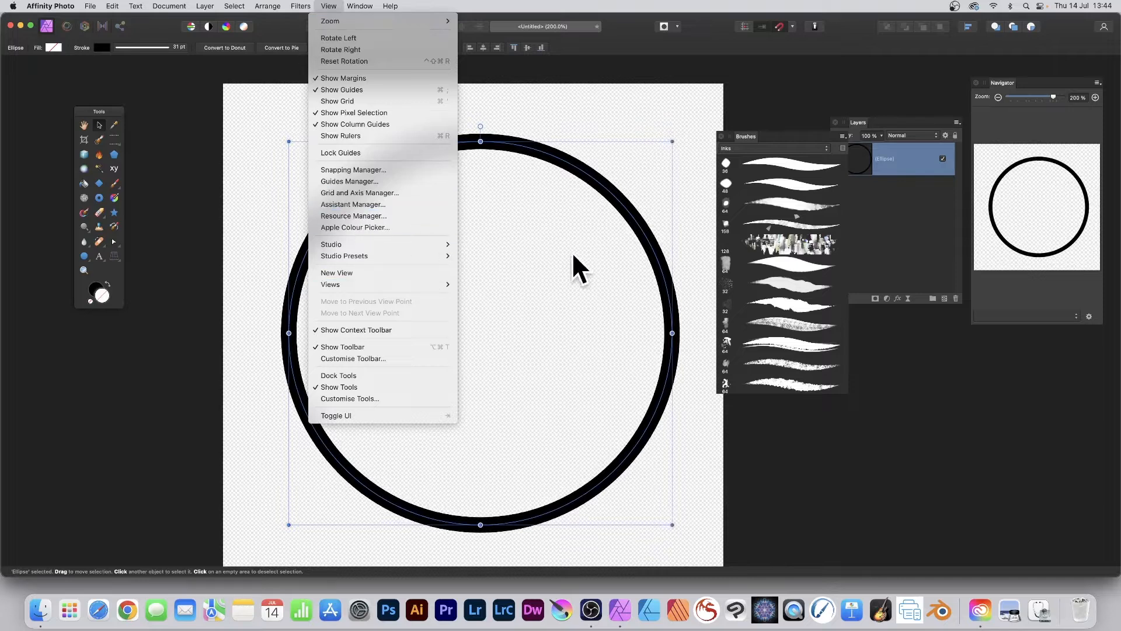
left_click(555, 89)
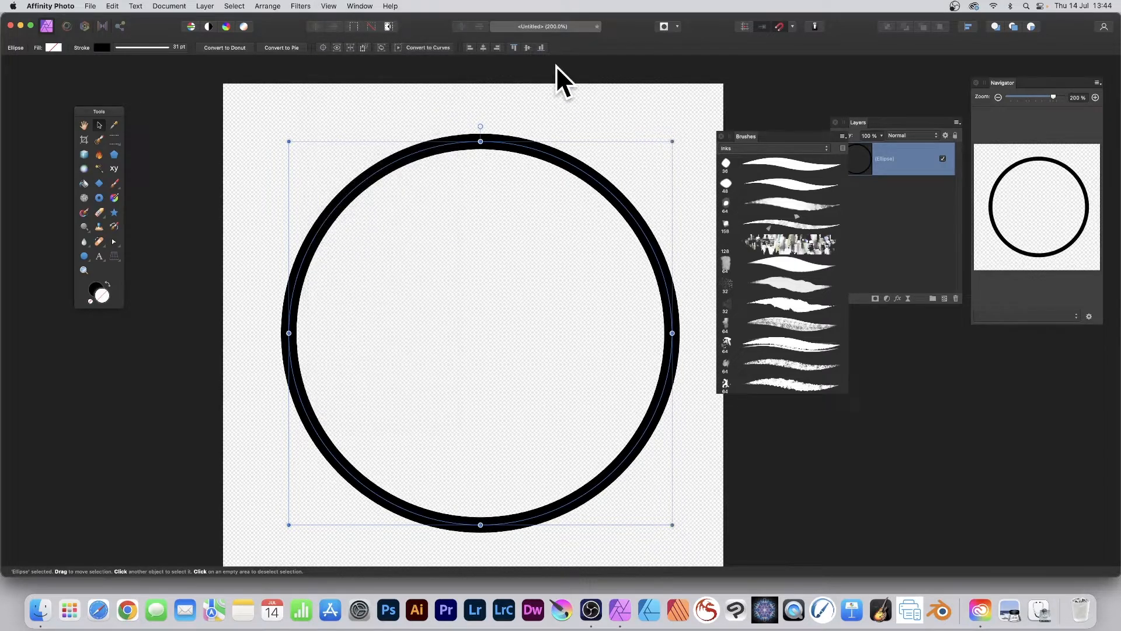
Step: Paint black wavy spokes inside the circle, from the centre to the ring, with the Paint Brush at 16-fold mirrored symmetry
left_click(114, 185)
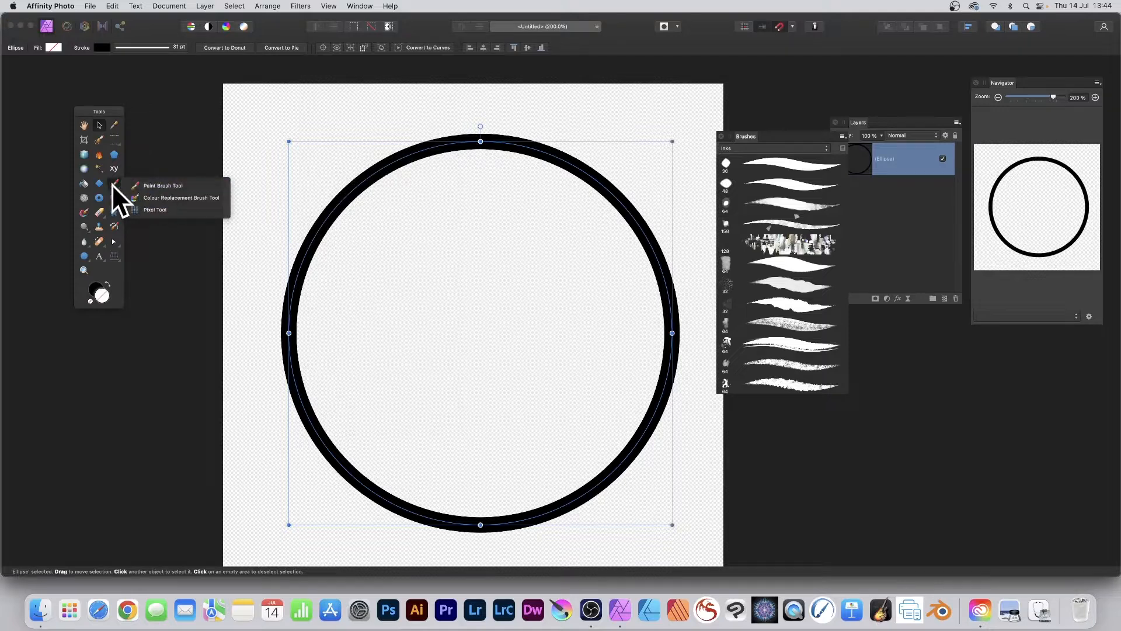
left_click(167, 186)
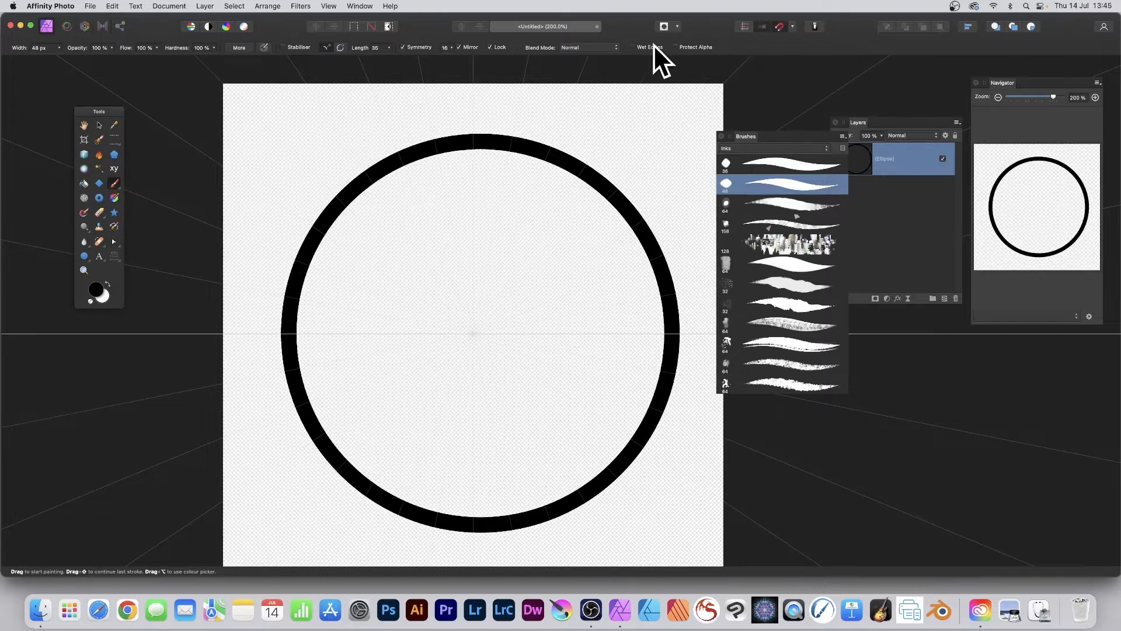
mouse_move(470, 327)
left_mouse_down()
mouse_move(448, 310)
mouse_move(440, 280)
mouse_move(455, 249)
left_mouse_up()
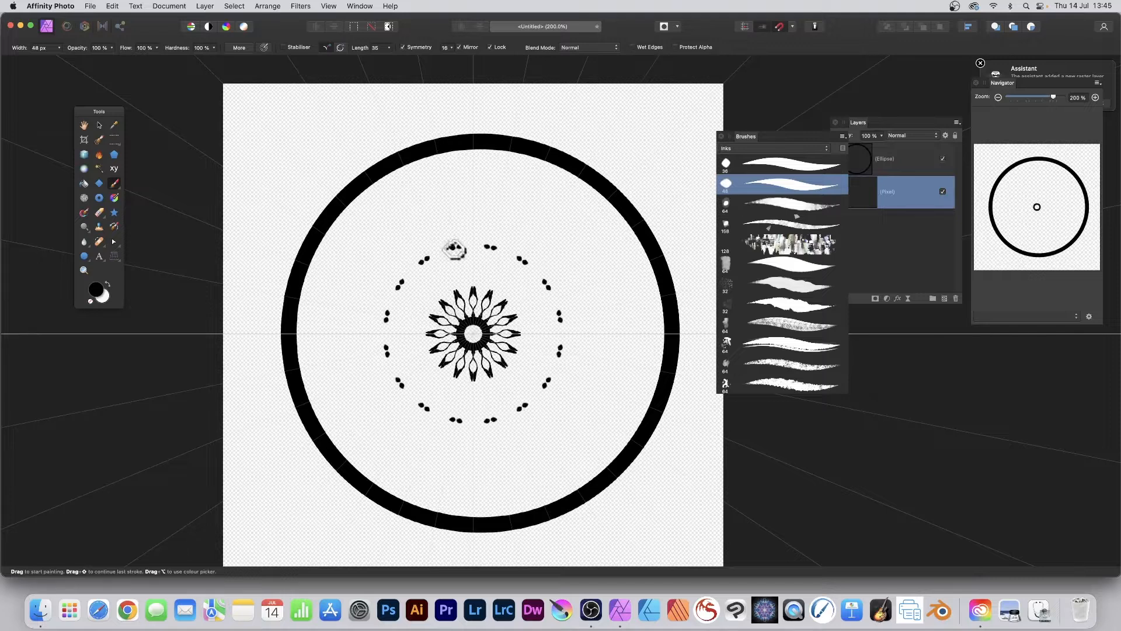
key("super+z")
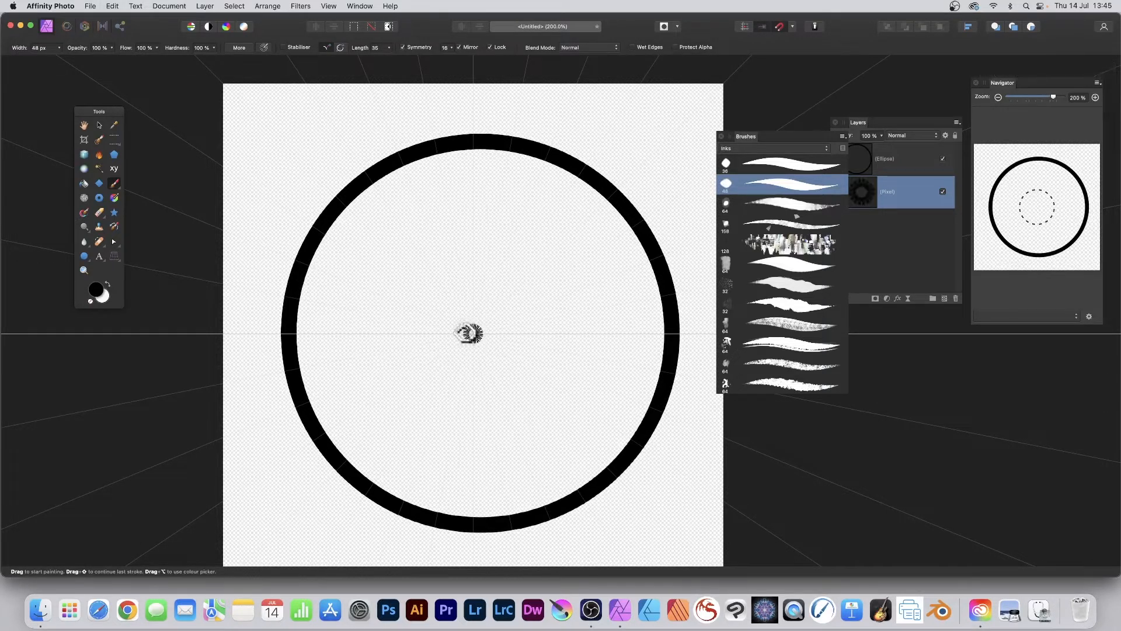
mouse_move(469, 333)
left_mouse_down()
mouse_move(467, 258)
mouse_move(483, 243)
mouse_move(475, 145)
left_mouse_up()
left_click_drag(625, 221, 628, 228)
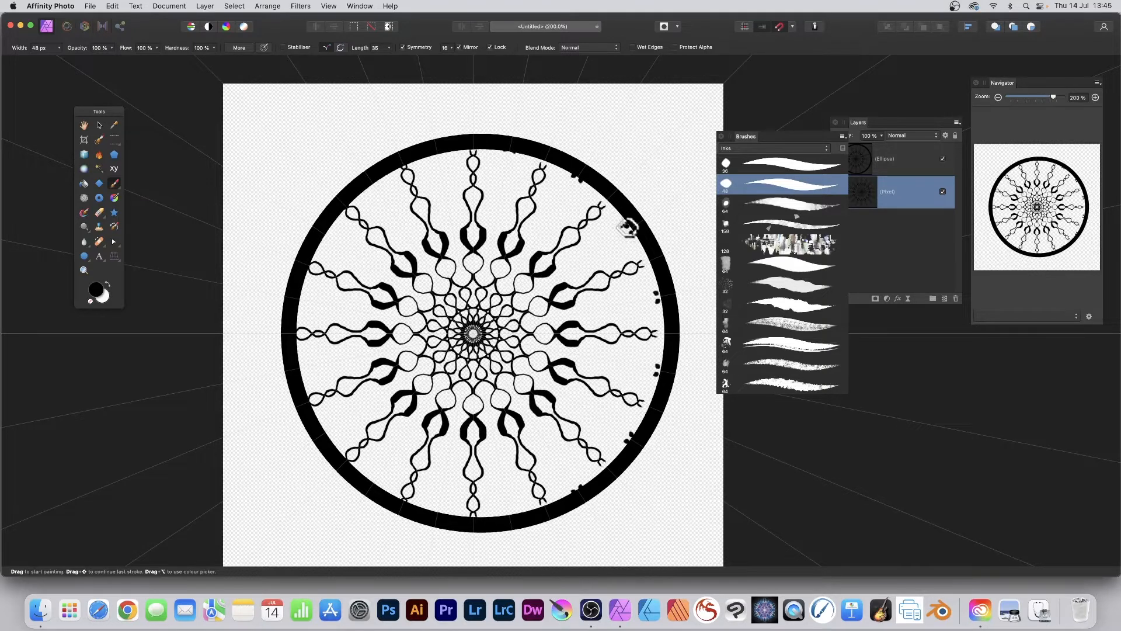
key("super+z")
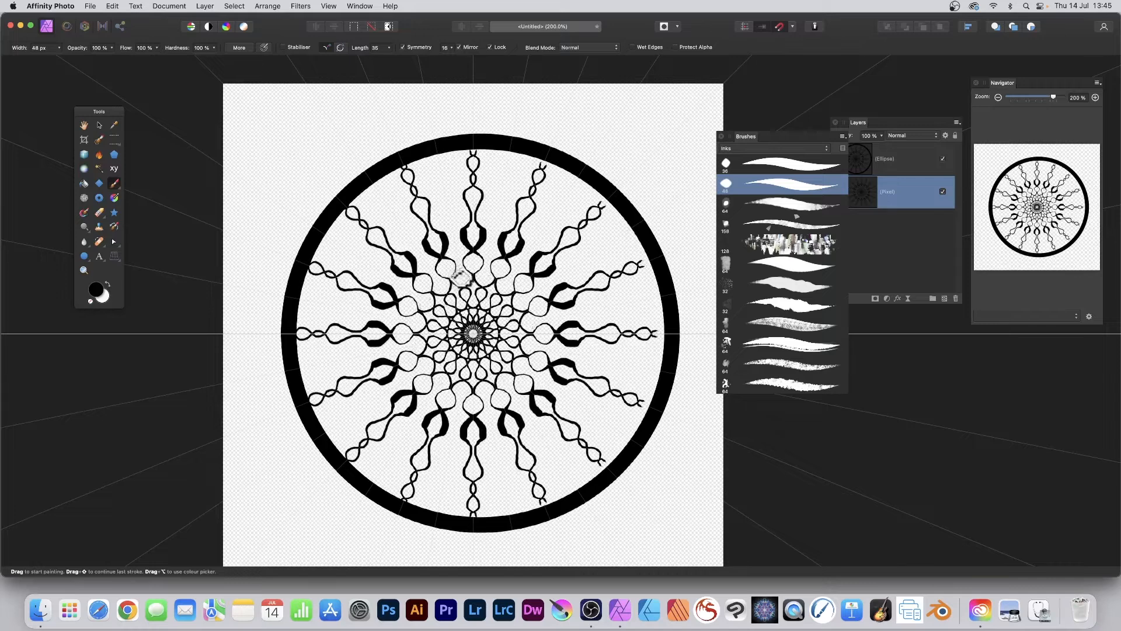
Step: Fill the gaps between the spokes with more black wavy strokes and add small marks in the loops around the centre
left_click_drag(460, 278, 456, 163)
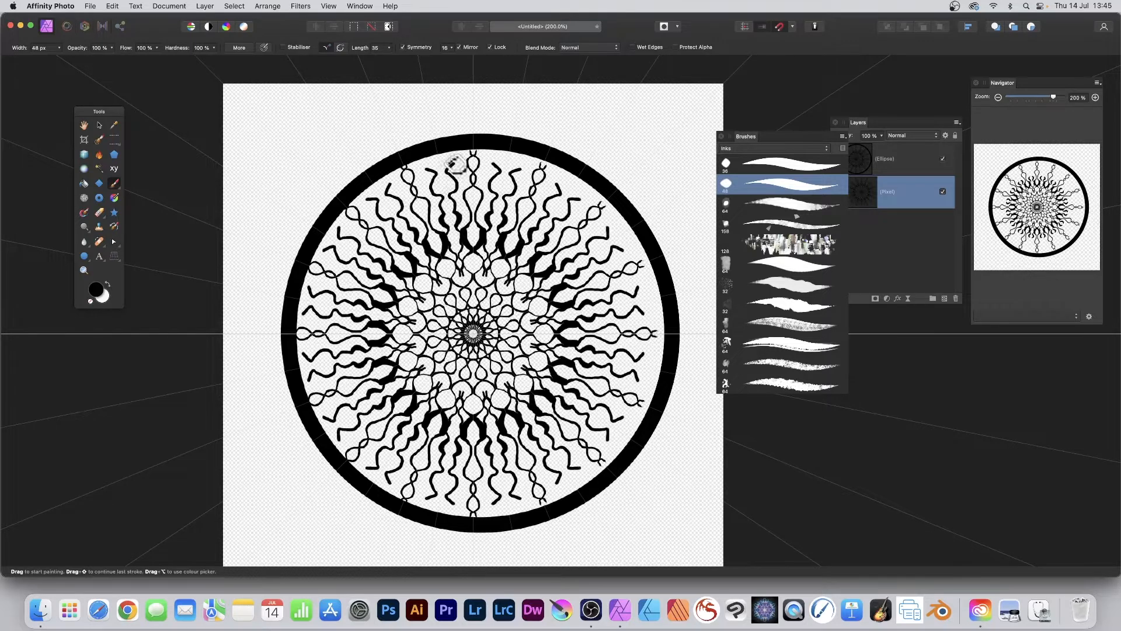
left_click(455, 246)
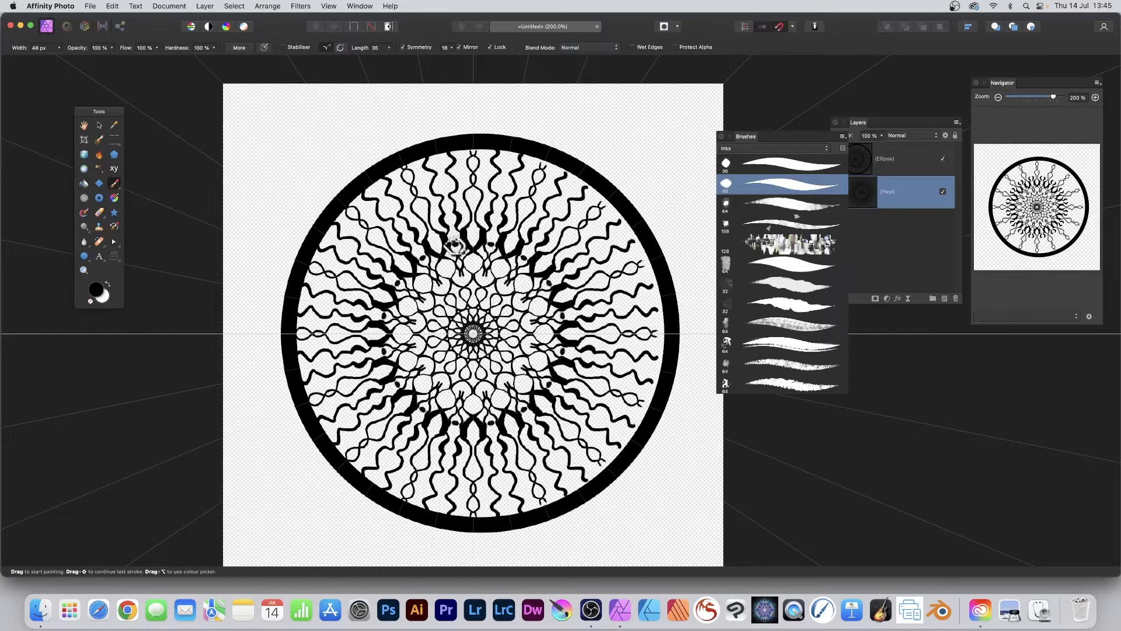
left_click_drag(455, 246, 441, 151)
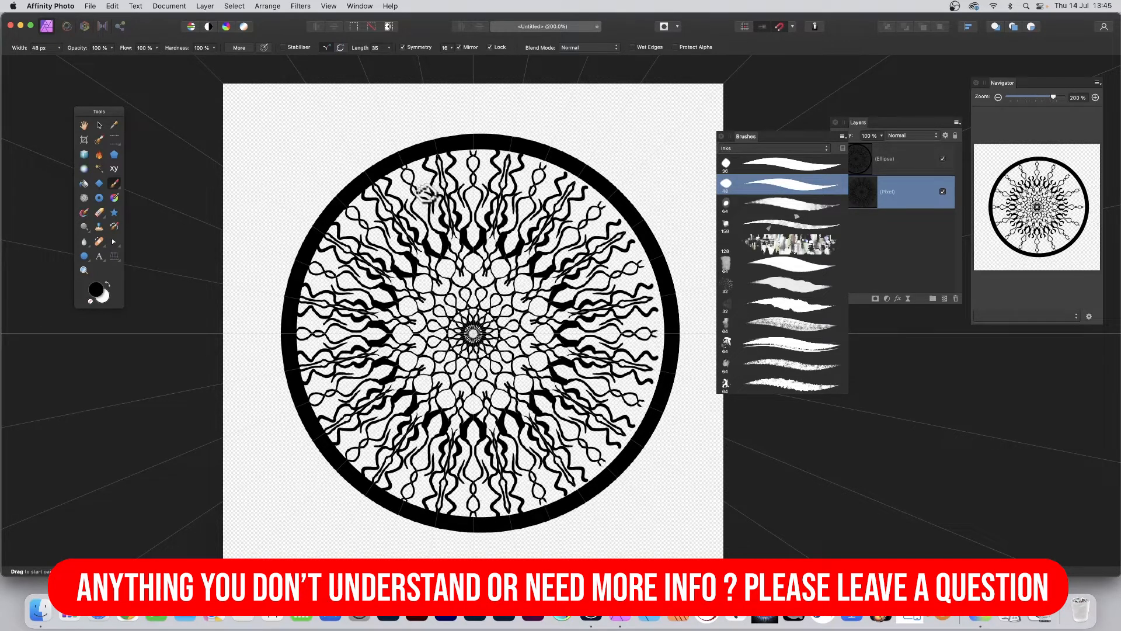
left_click_drag(426, 193, 413, 161)
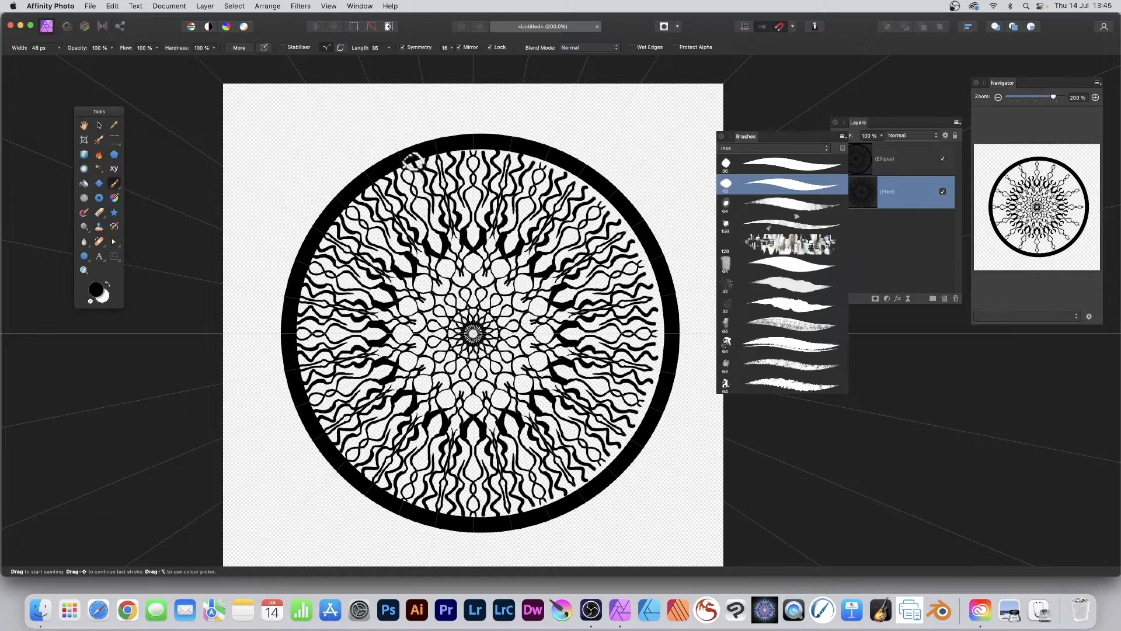
left_click(450, 301)
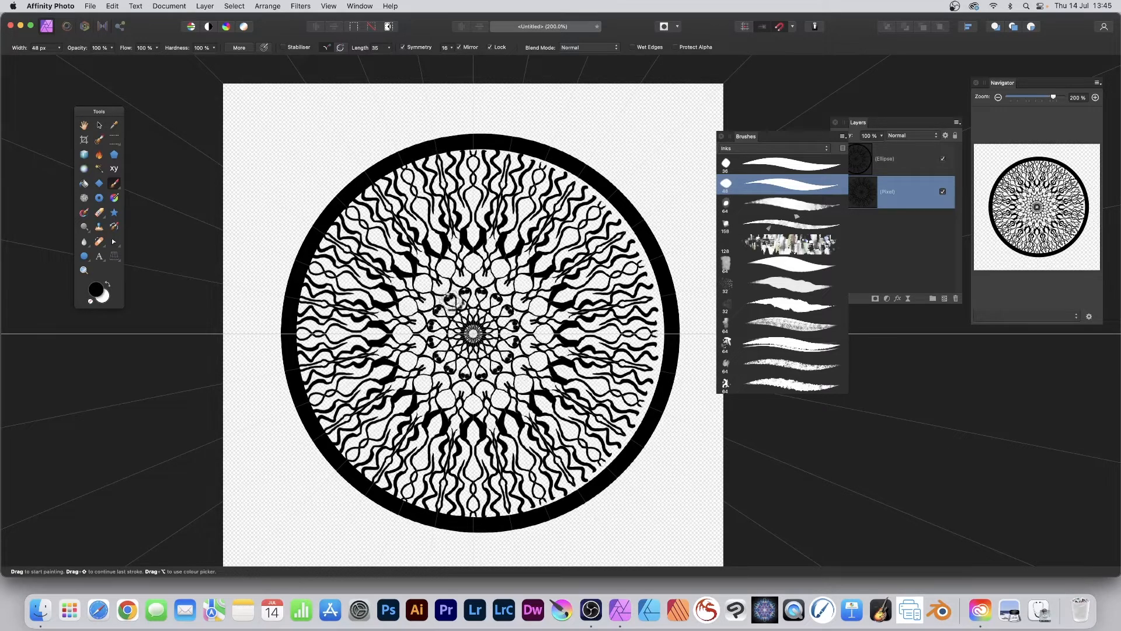
mouse_move(452, 301)
left_mouse_down()
mouse_move(466, 298)
mouse_move(467, 272)
mouse_move(485, 282)
left_mouse_up()
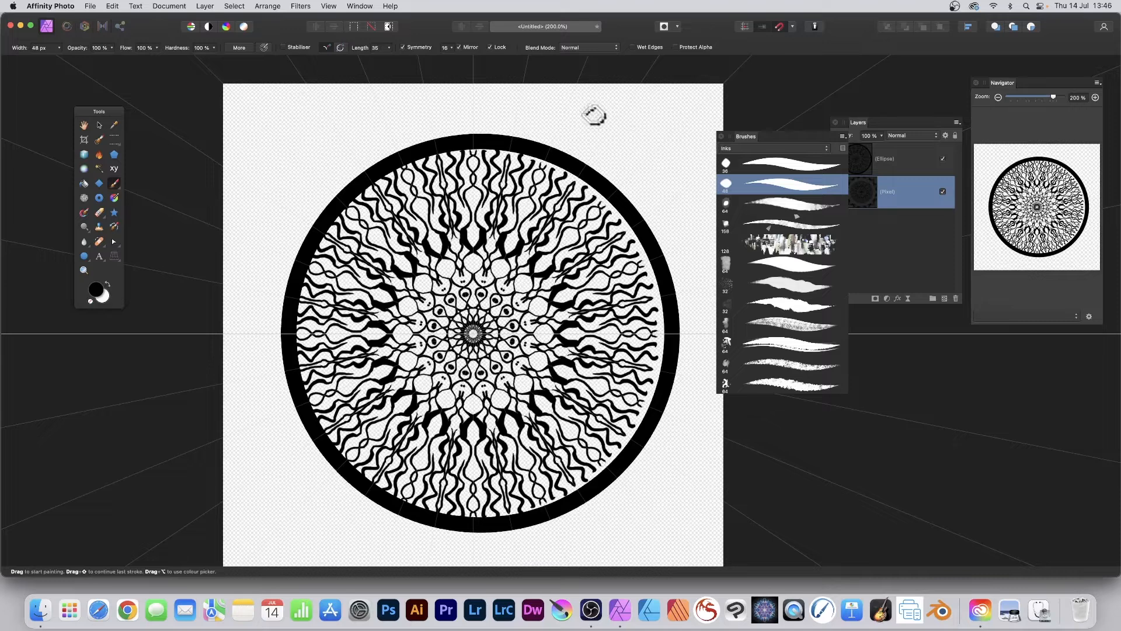
left_click(476, 197)
key("super+z")
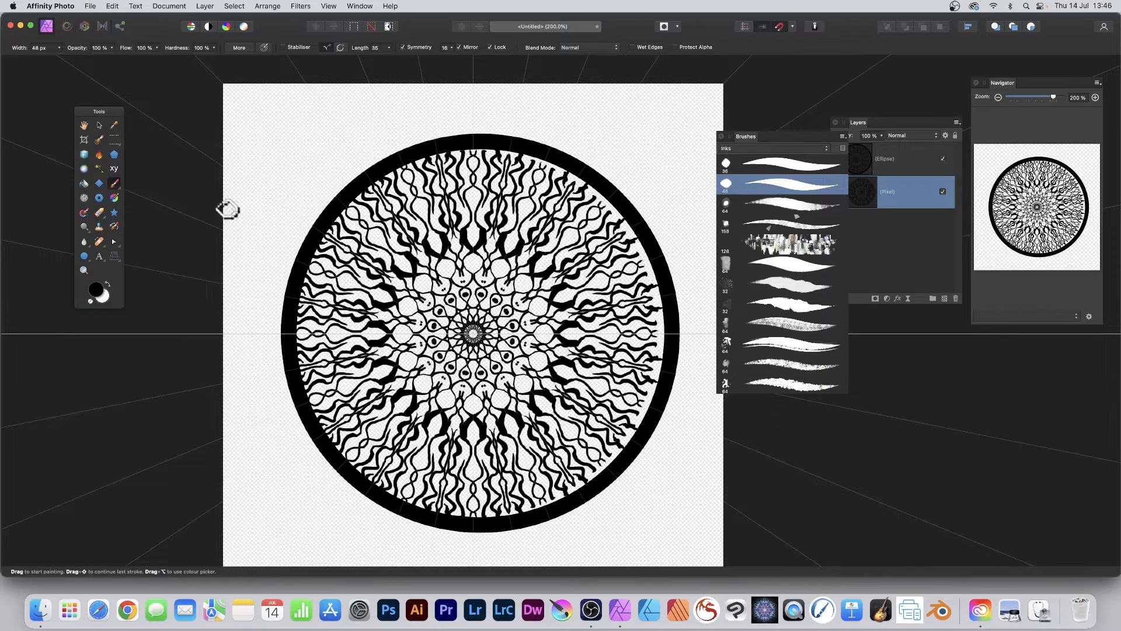
Step: Select the ellipse layer and reposition the layer list so the pixel layer nested in it can be seen
left_click(100, 125)
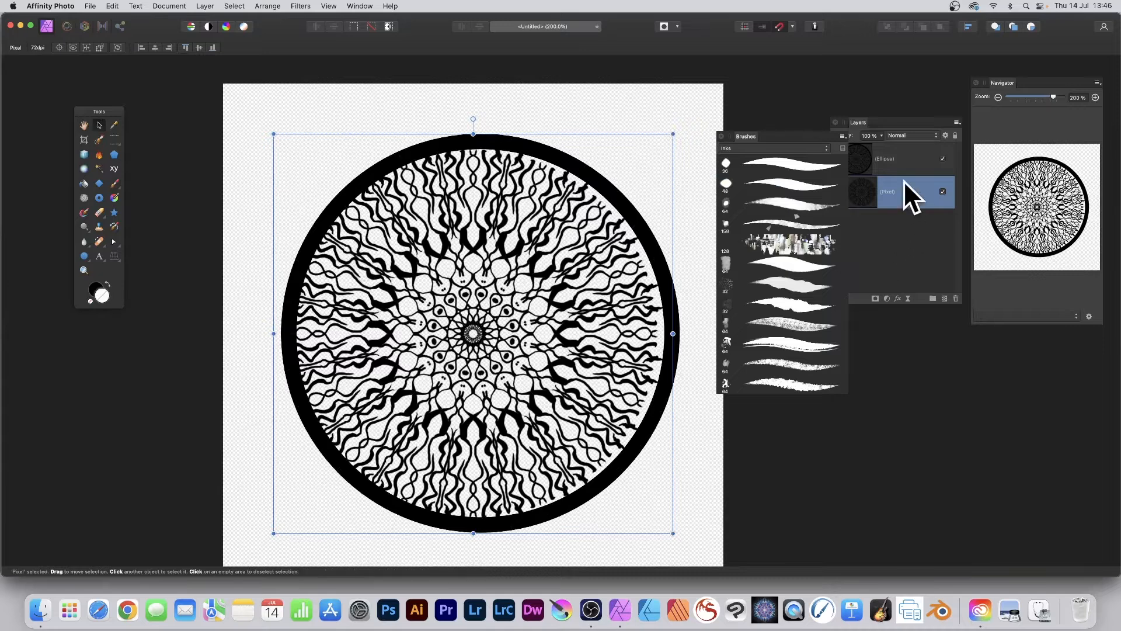
left_click(867, 158)
mouse_move(857, 122)
left_mouse_down()
mouse_move(717, 76)
mouse_move(654, 82)
left_mouse_up()
key("Tab")
key("Tab")
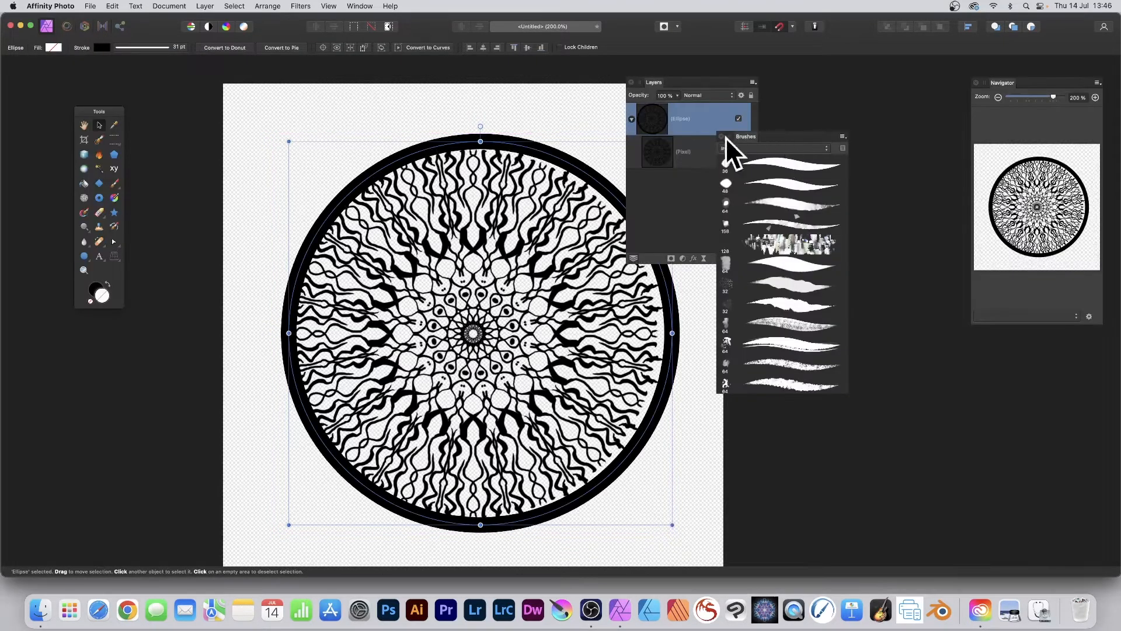
Step: Hide and show the nested pixel layer to check that it holds the painted pattern inside the ellipse
left_click(693, 154)
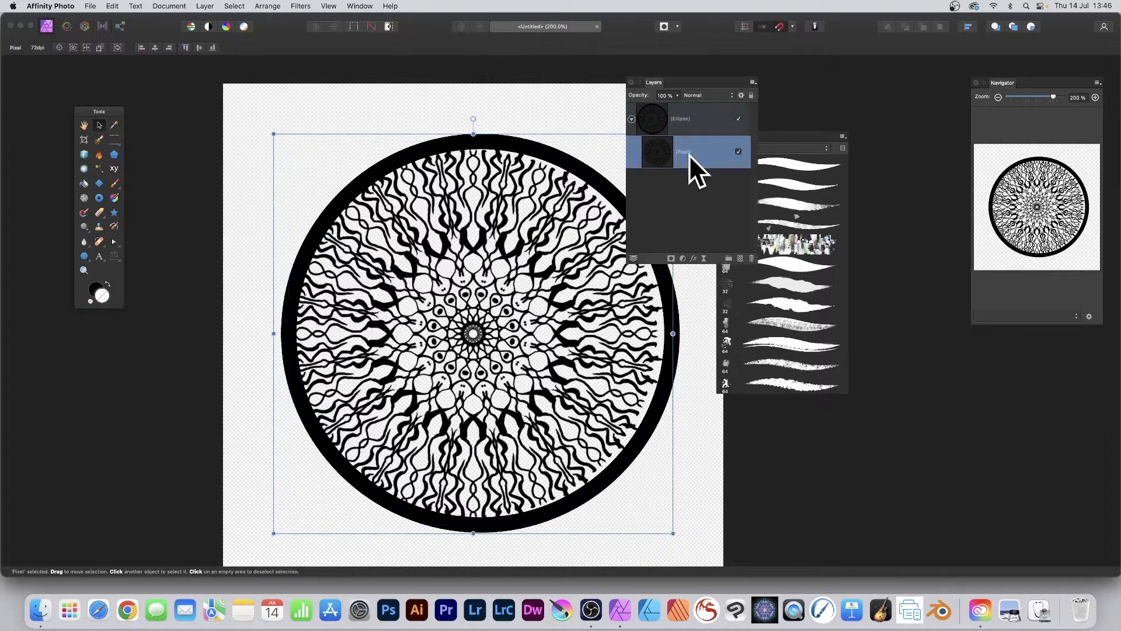
left_click(739, 151)
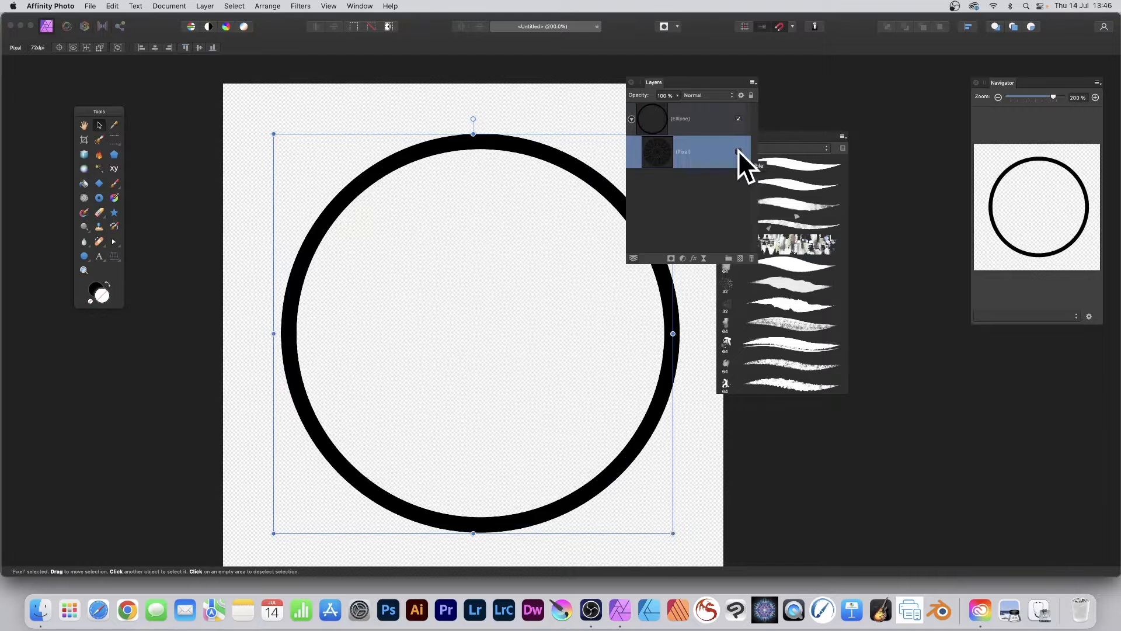
left_click(738, 151)
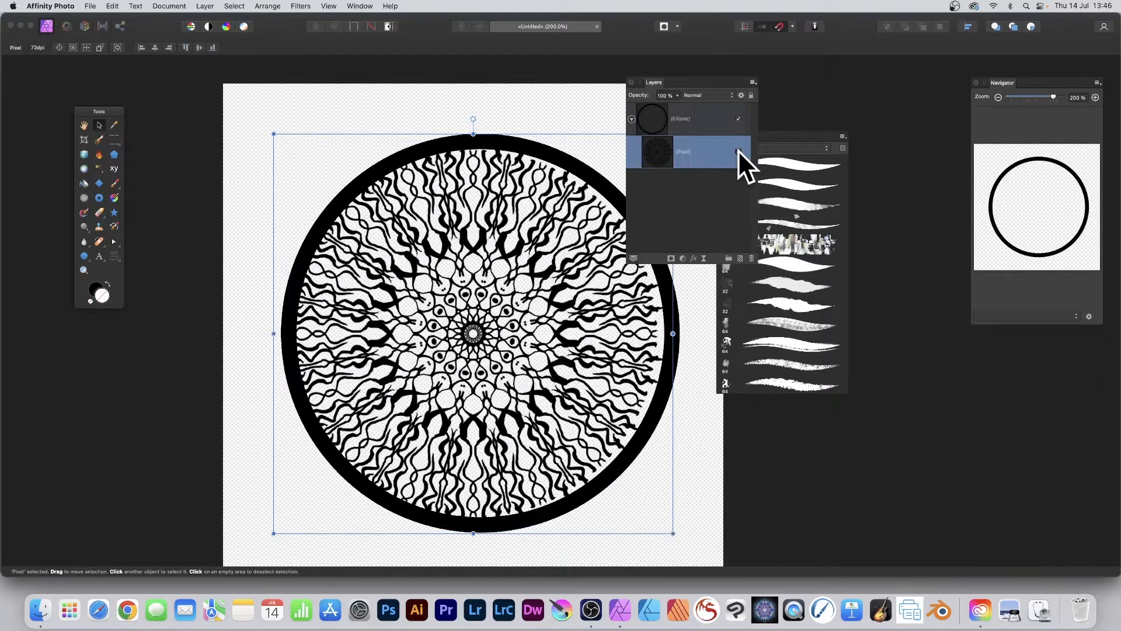
left_click(688, 118)
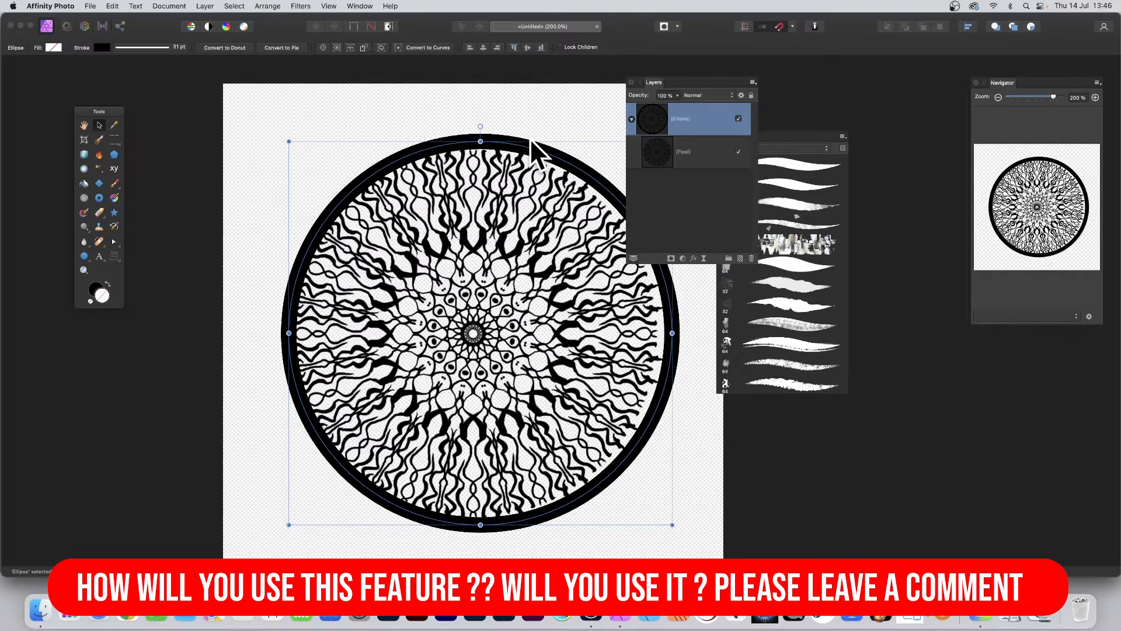
Step: Add a new layer above the black pattern inside the ellipse and set the foreground colour to red E71A1A
left_click(677, 151)
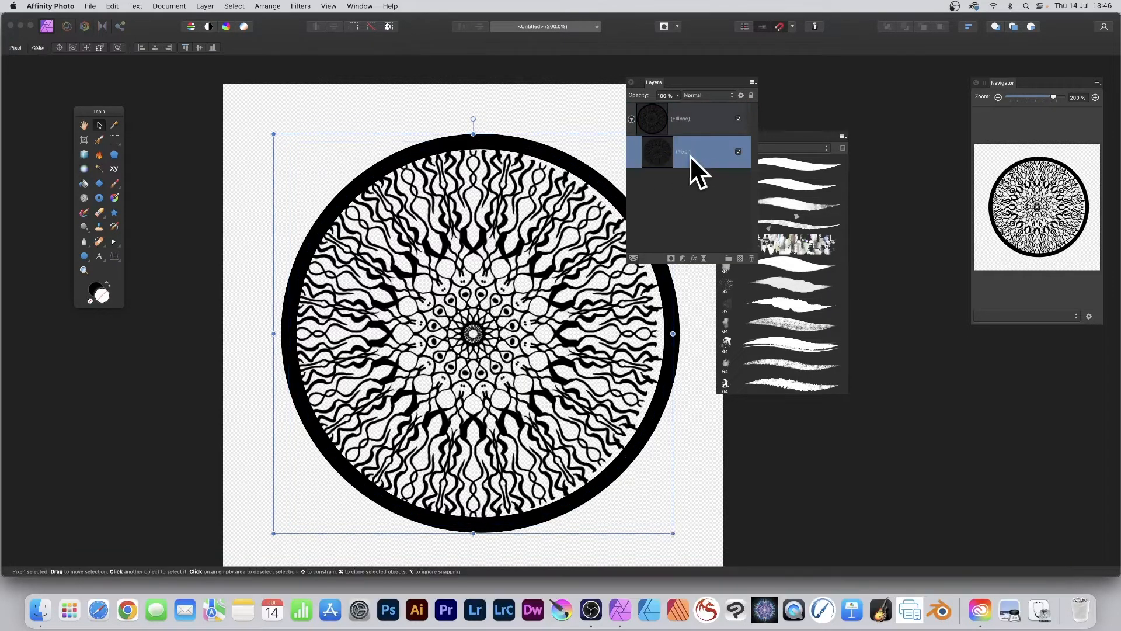
left_click(204, 6)
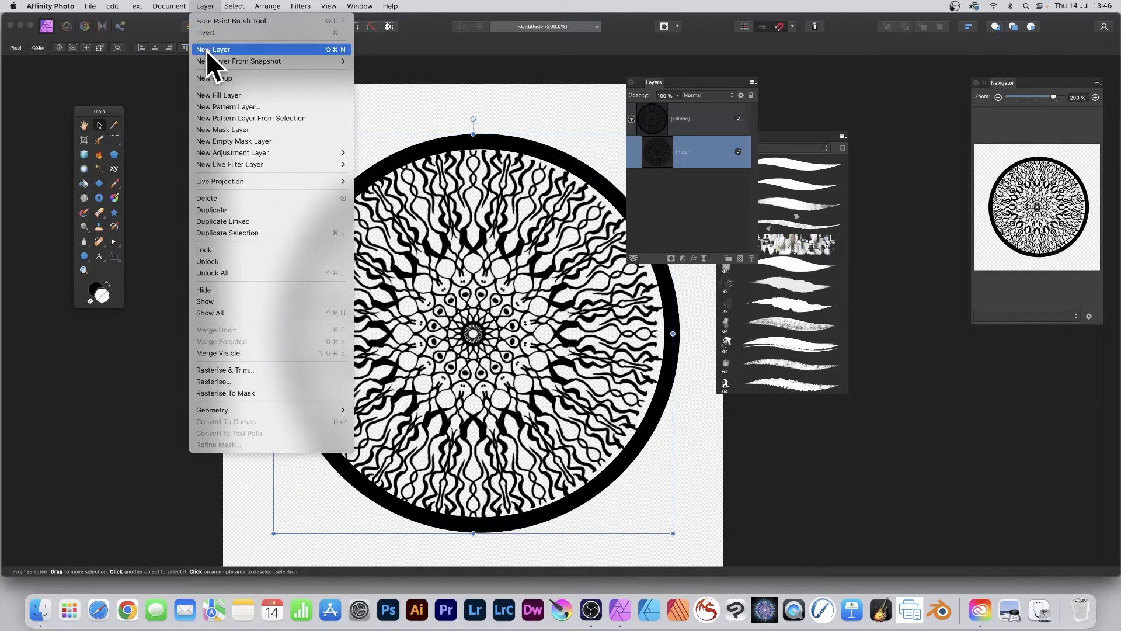
left_click(206, 50)
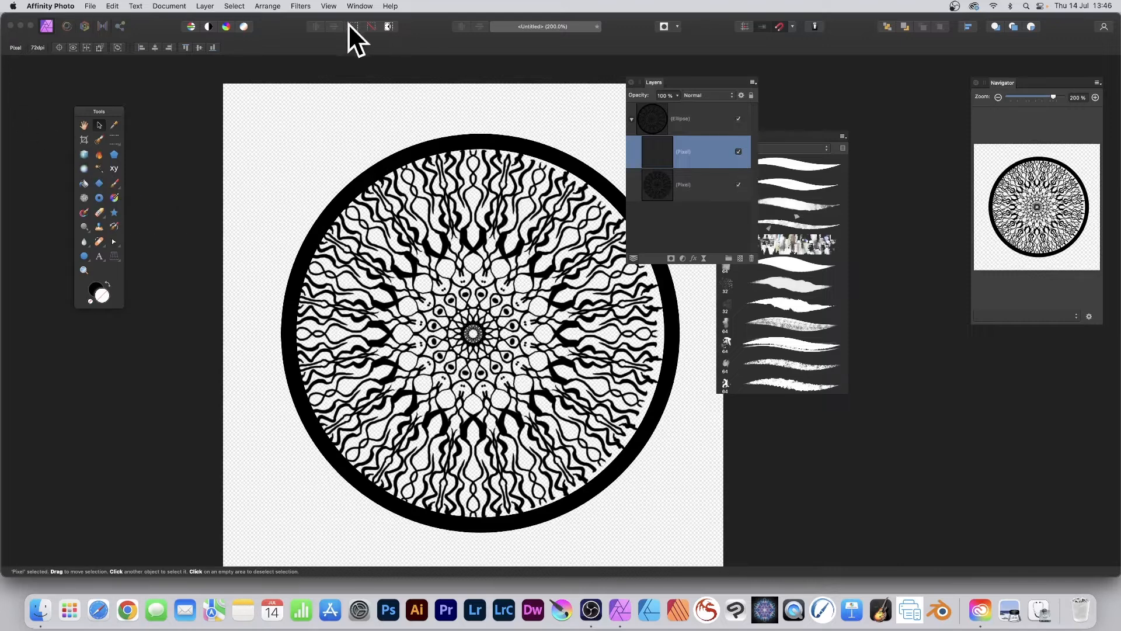
double_click(95, 288)
left_click_drag(378, 296, 383, 345)
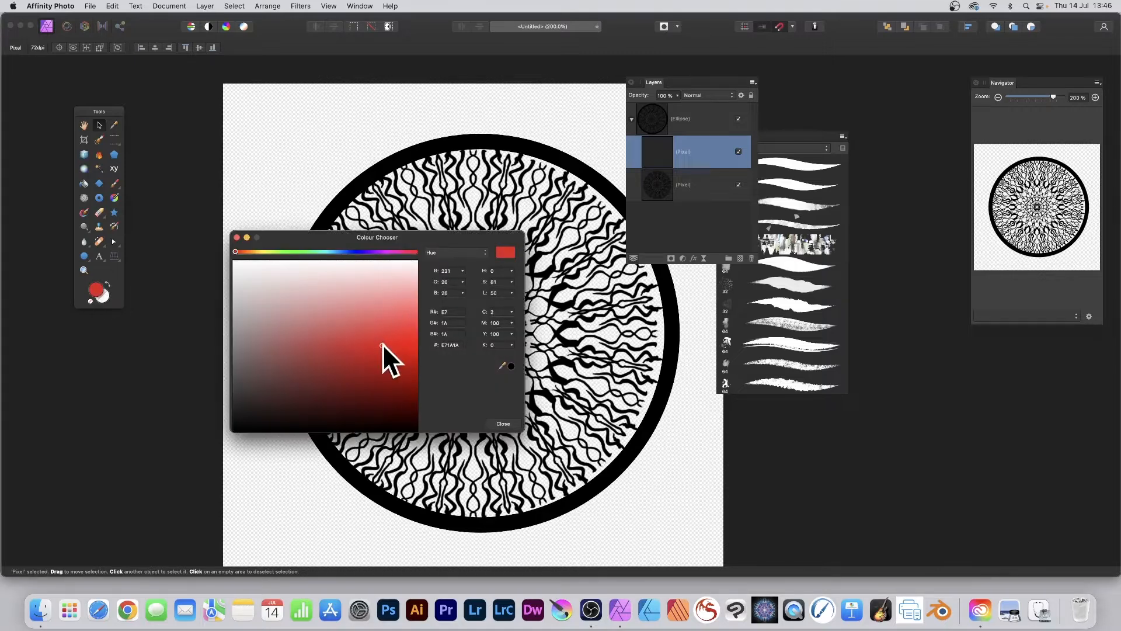
left_click(503, 423)
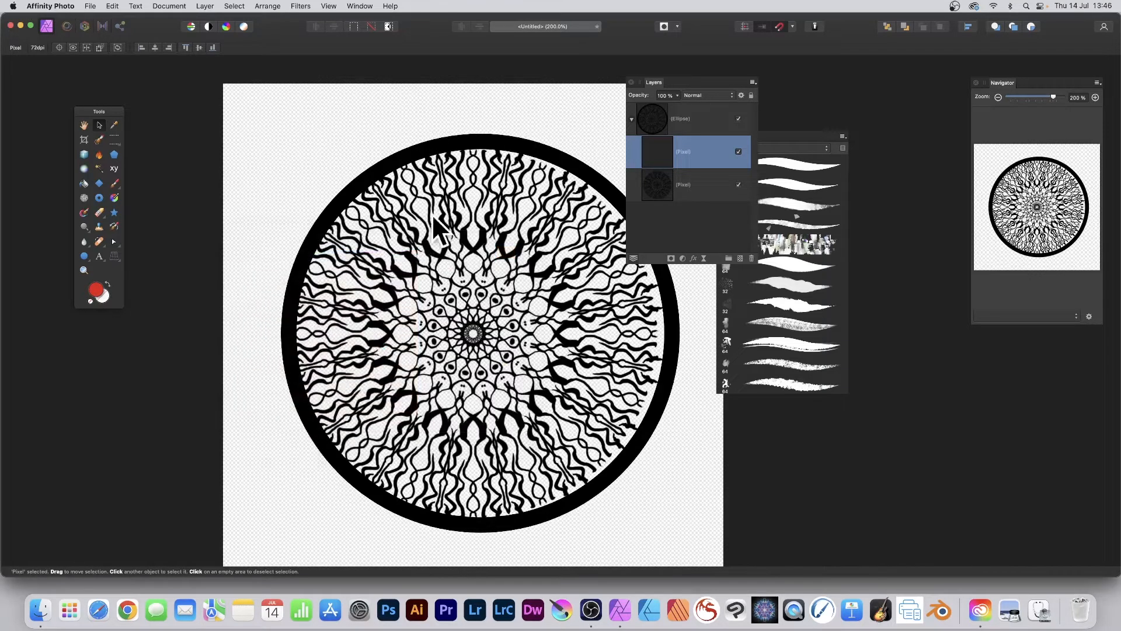
Step: Paint red symmetrical wavy strokes over the black pattern from the centre to the ring on the new layer
left_click(115, 182)
mouse_move(481, 301)
left_mouse_down()
mouse_move(507, 283)
mouse_move(495, 240)
mouse_move(513, 223)
mouse_move(519, 157)
left_mouse_up()
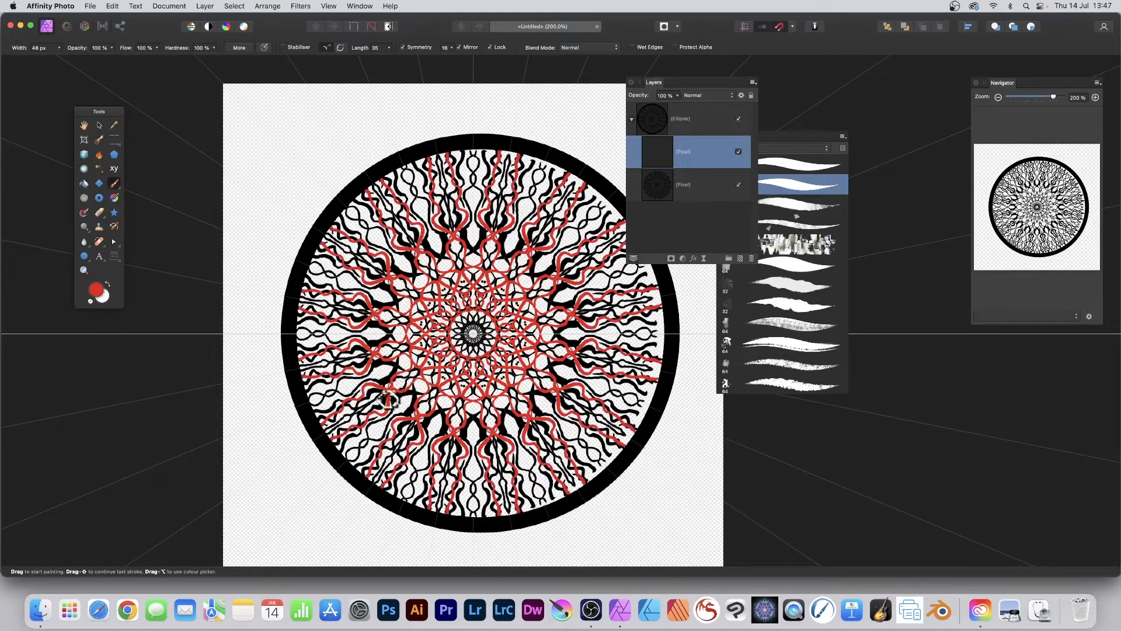
mouse_move(387, 401)
left_mouse_down()
mouse_move(353, 423)
mouse_move(330, 308)
mouse_move(356, 226)
mouse_move(375, 240)
mouse_move(349, 209)
mouse_move(392, 245)
left_mouse_up()
left_click(324, 236)
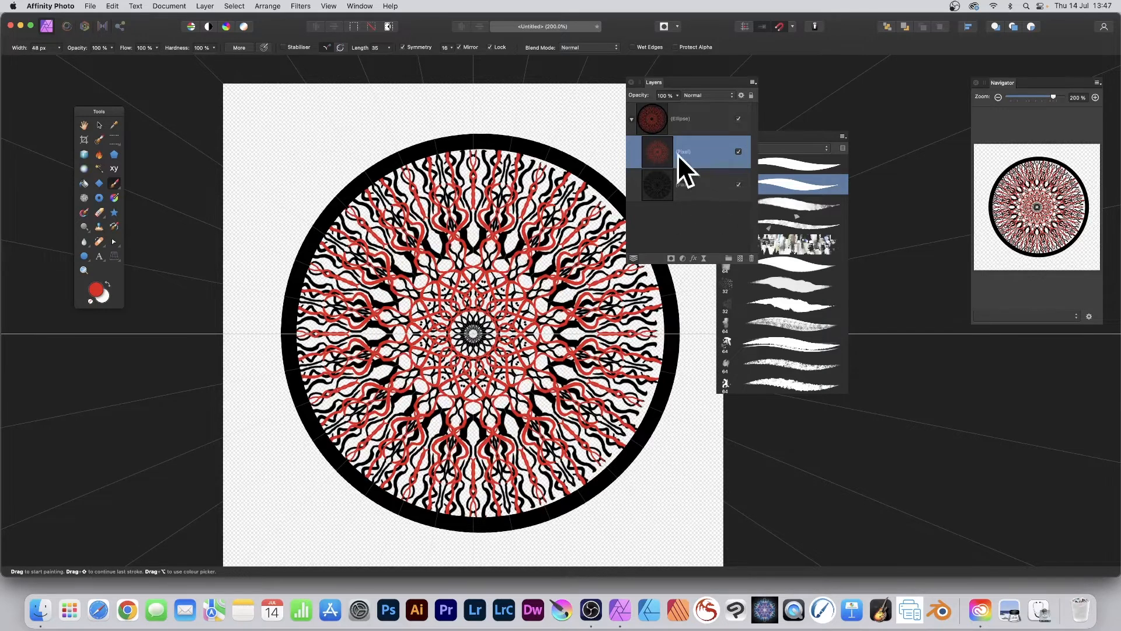
Step: Add a 3D layer effect to the red layer and reduce its radius slightly
left_click(694, 259)
left_click(645, 246)
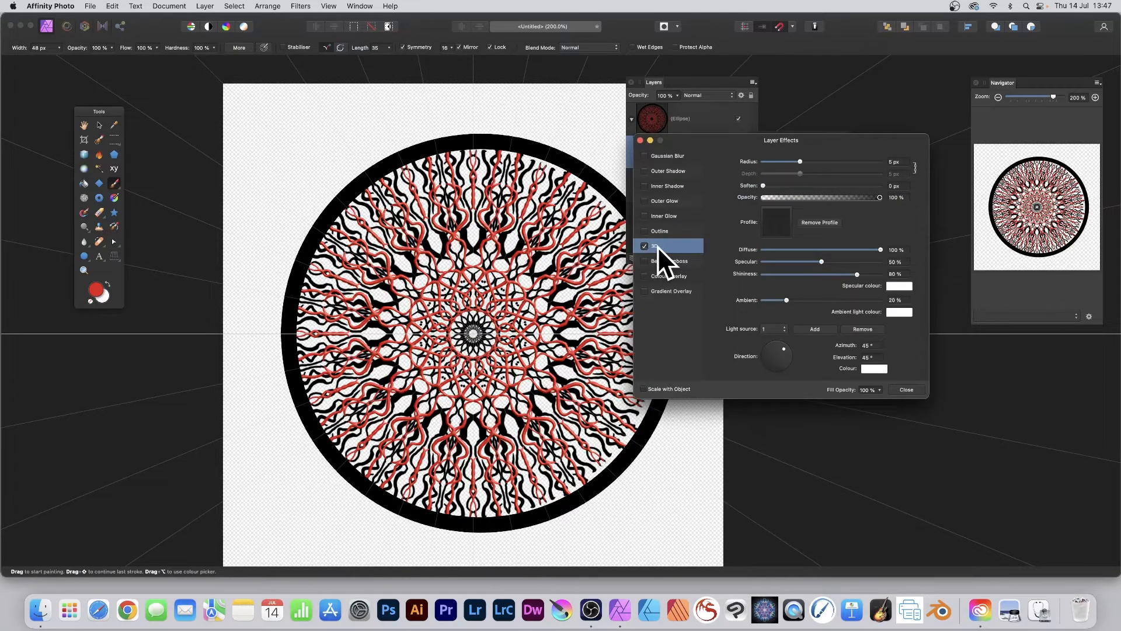
mouse_move(802, 163)
left_mouse_down()
mouse_move(812, 162)
mouse_move(796, 163)
left_mouse_up()
Step: Add an outer shadow to the red layer with radius 0.5 px, offset 0.9 px and intensity 43%
left_click(666, 171)
left_click(644, 171)
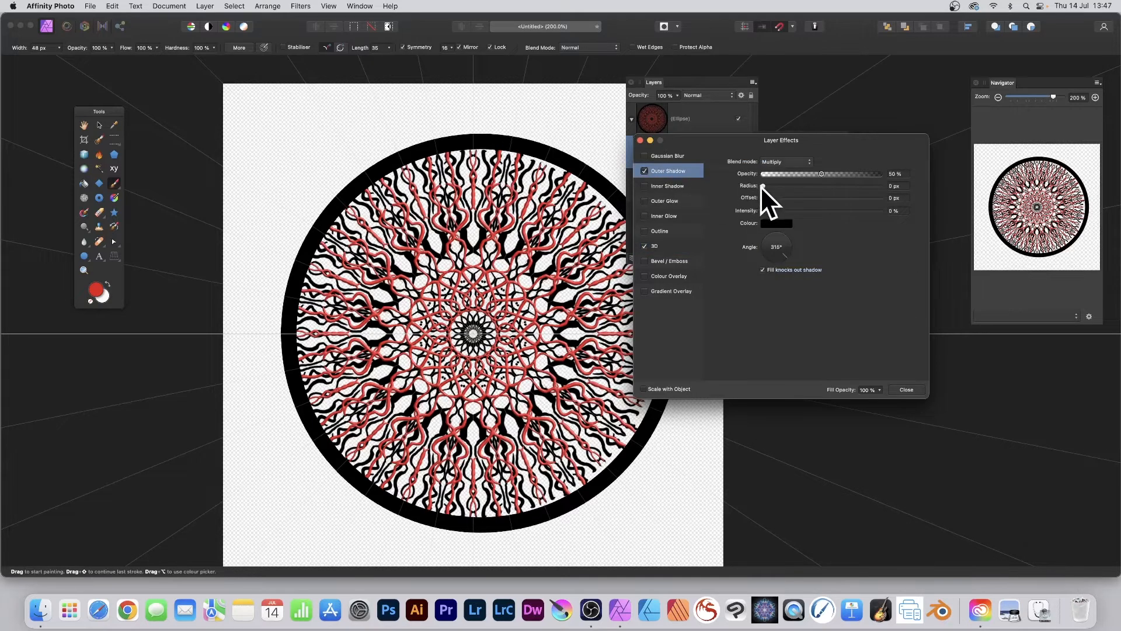
left_click_drag(762, 185, 812, 213)
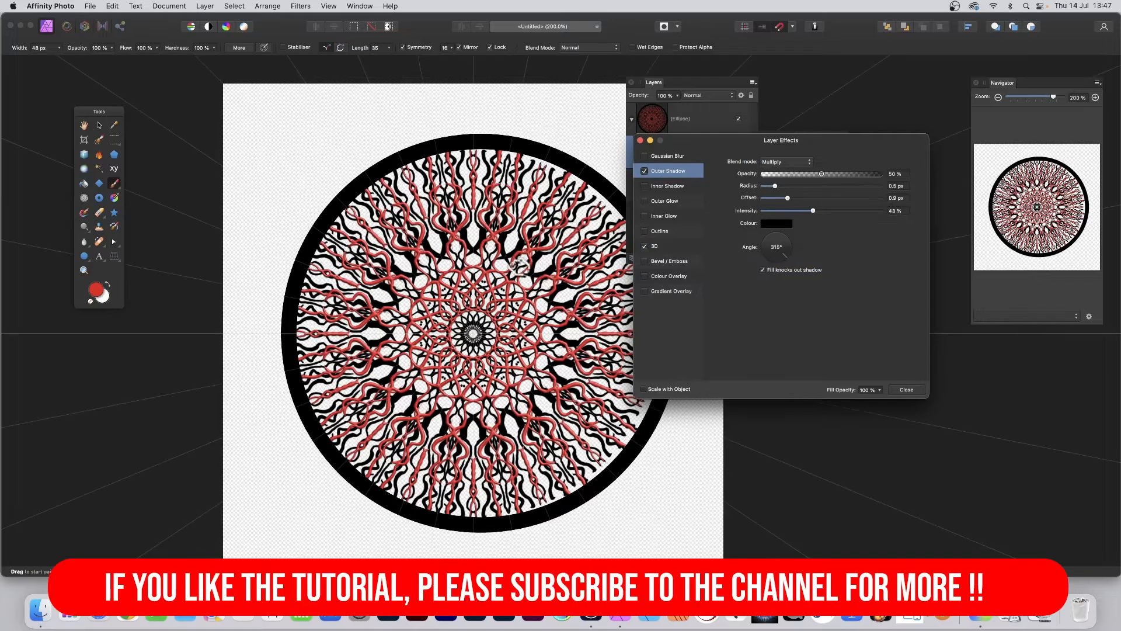
left_click(907, 389)
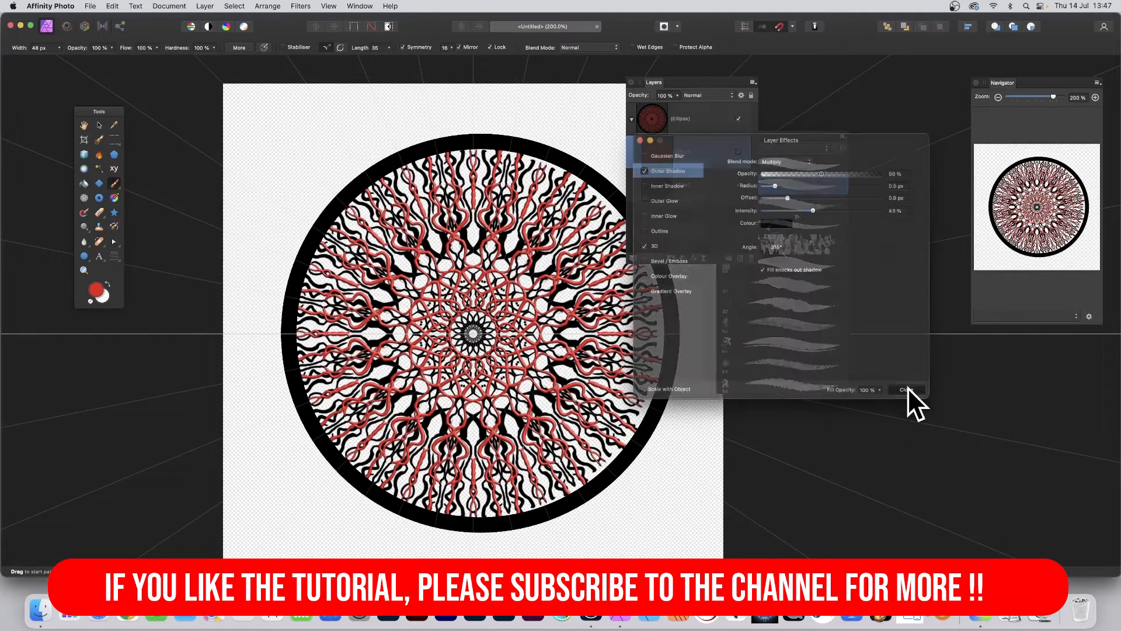
Step: Rasterise the ellipse and its nested painted layers into a single pixel layer and switch to the Move tool
left_click(653, 111)
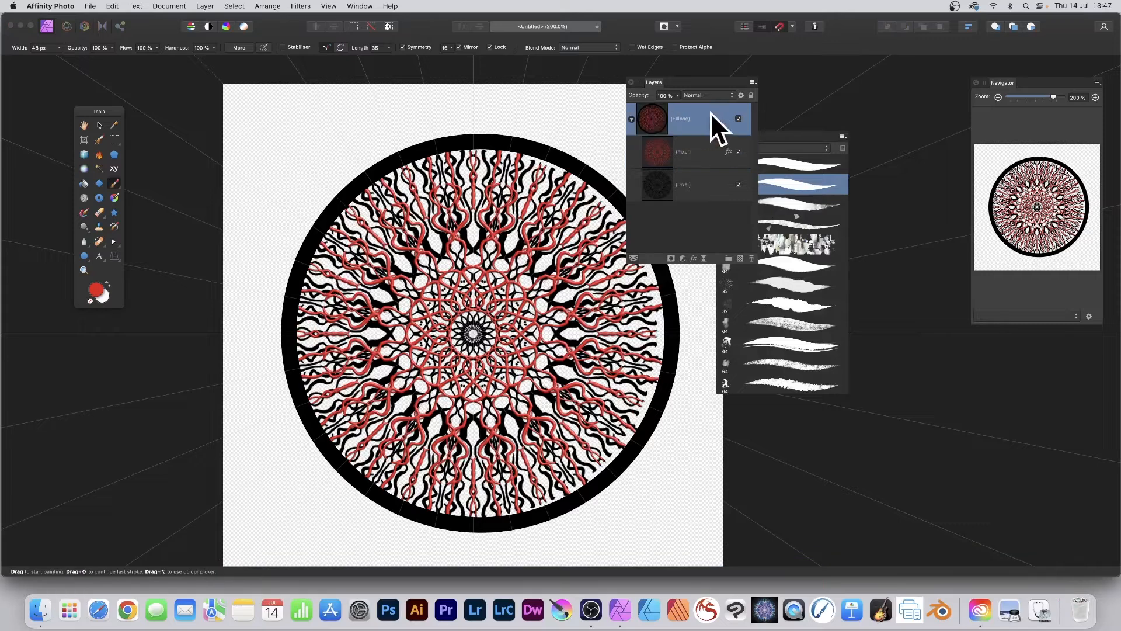
left_click(205, 7)
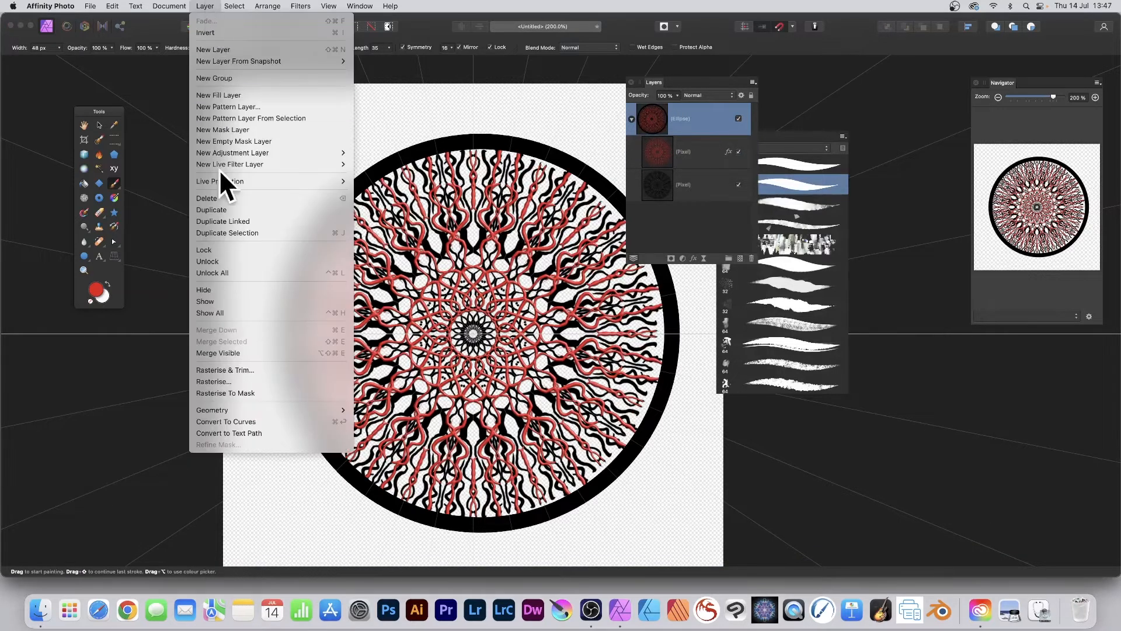
left_click(235, 379)
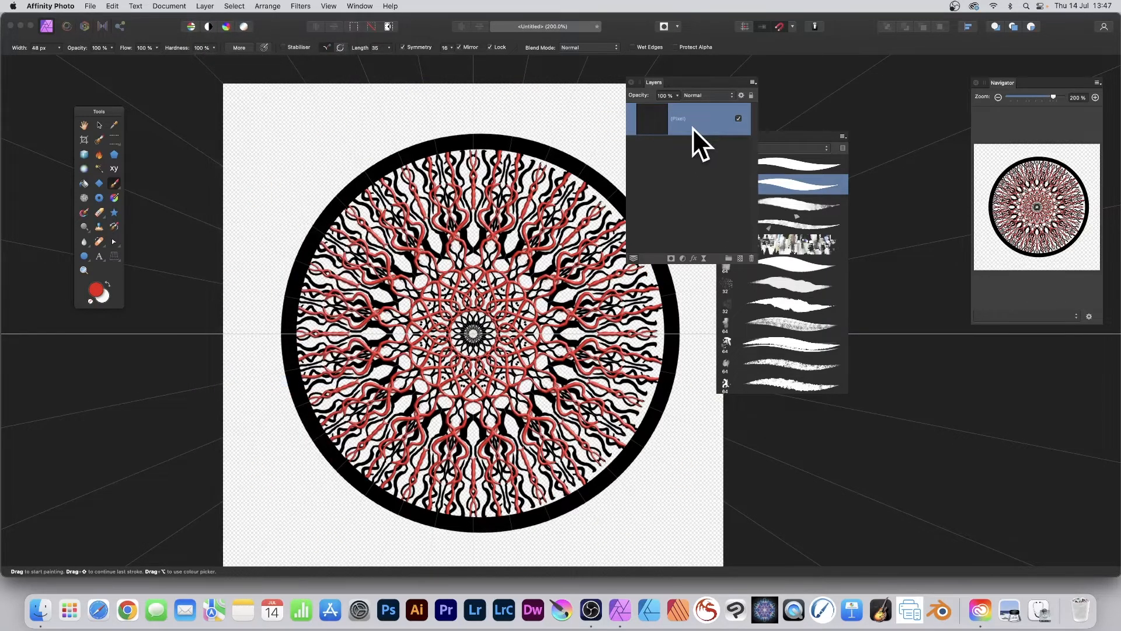
left_click(99, 125)
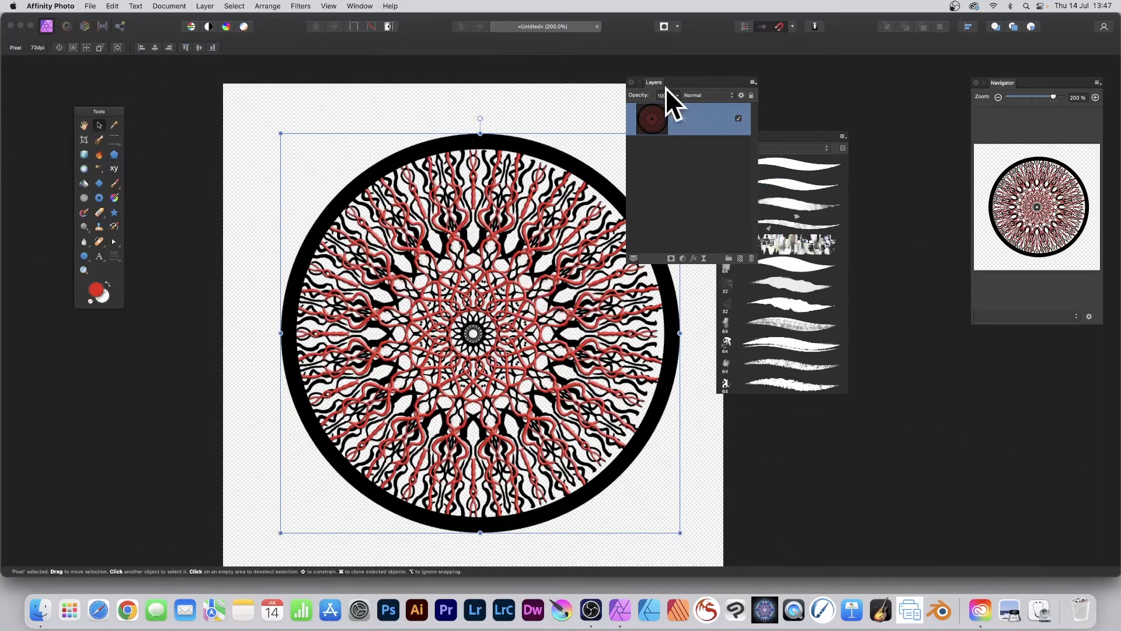
Step: Rearrange the floating panels beside the canvas and create a new brush in the Inks category from the rasterised mandala
left_click_drag(645, 85, 888, 167)
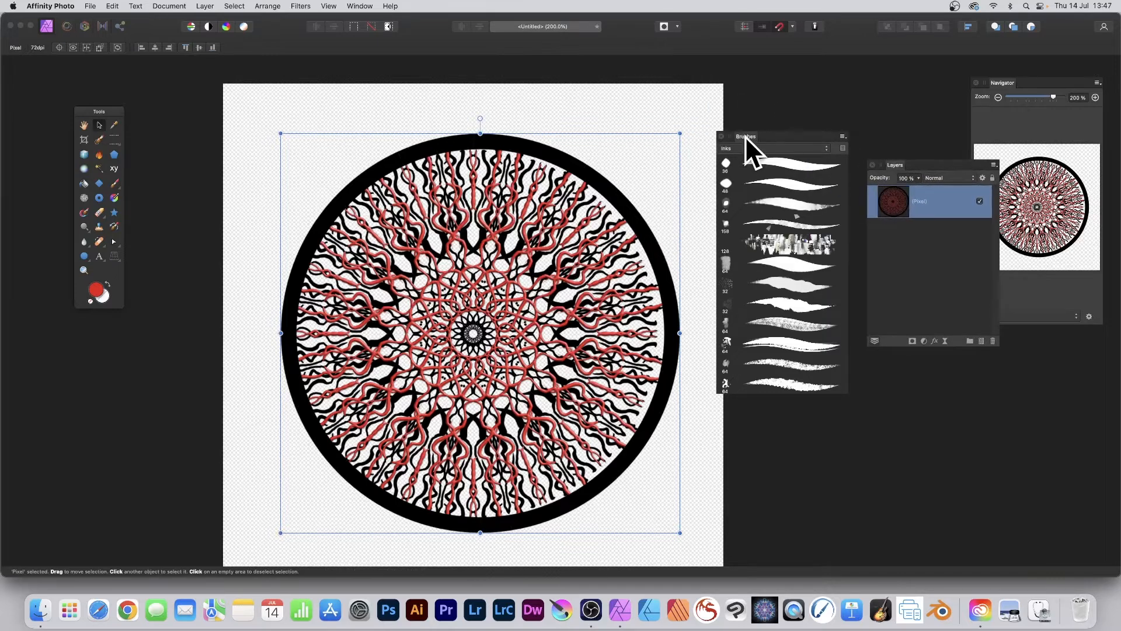
left_click_drag(745, 138, 692, 104)
left_click(789, 103)
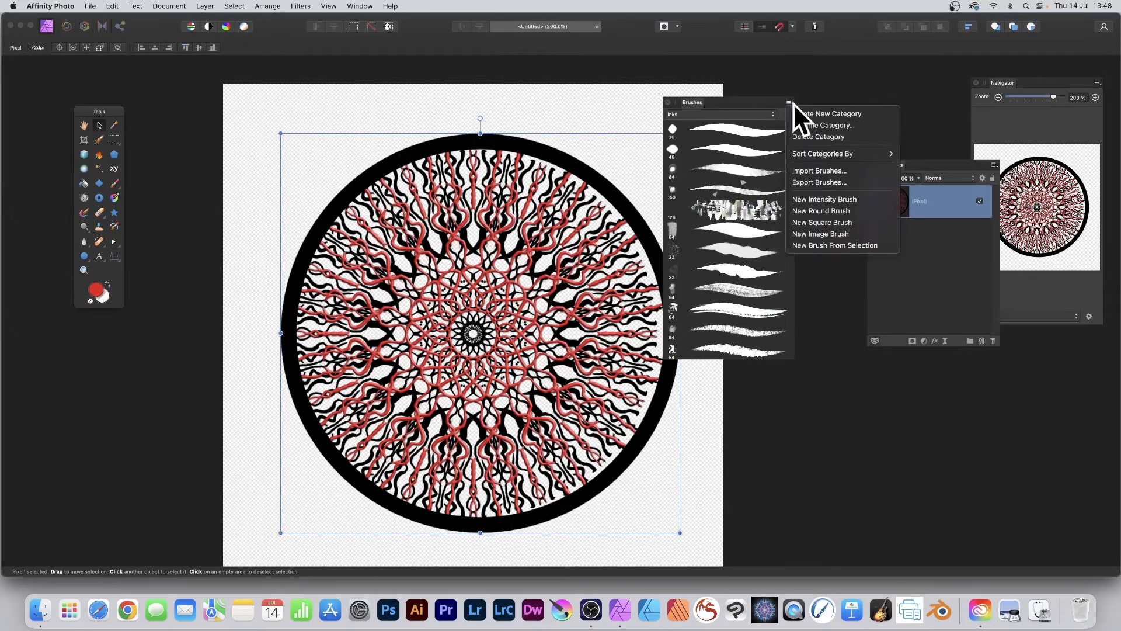
left_click(823, 245)
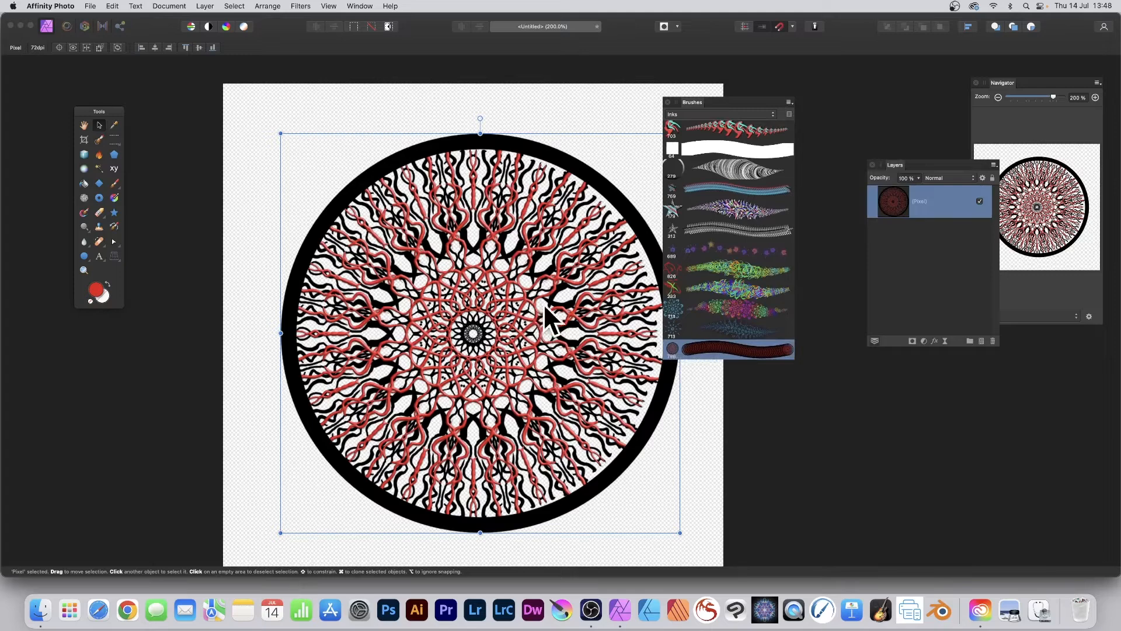
Step: Move the mandala to the upper-left corner of the canvas and place duplicates at the upper right and lower right
left_click_drag(544, 306, 424, 185)
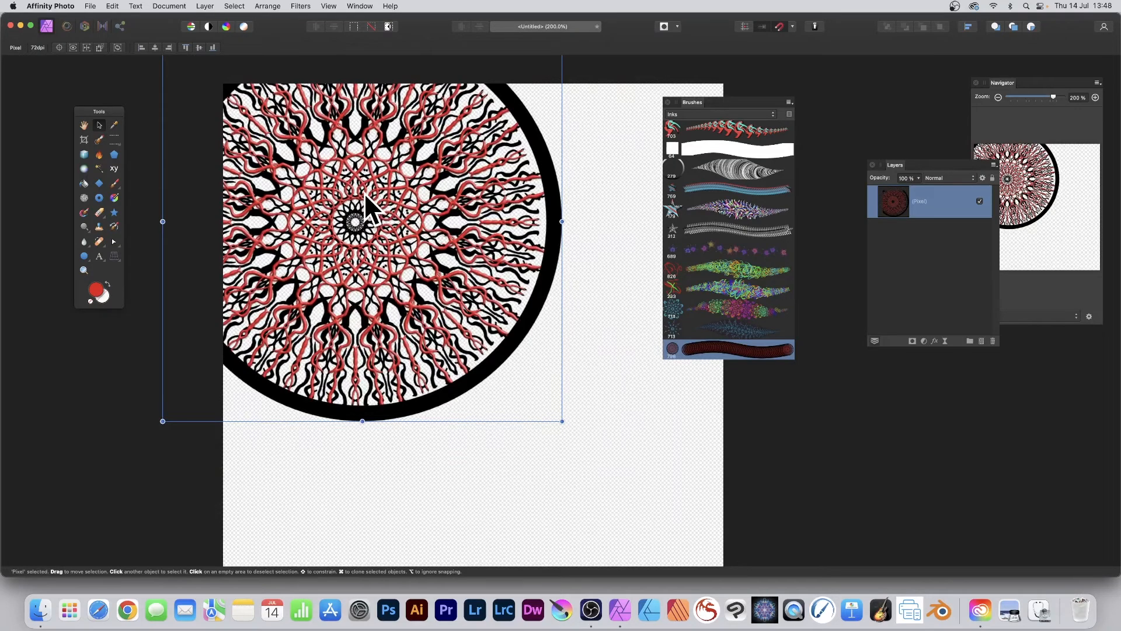
left_click_drag(363, 192, 559, 311)
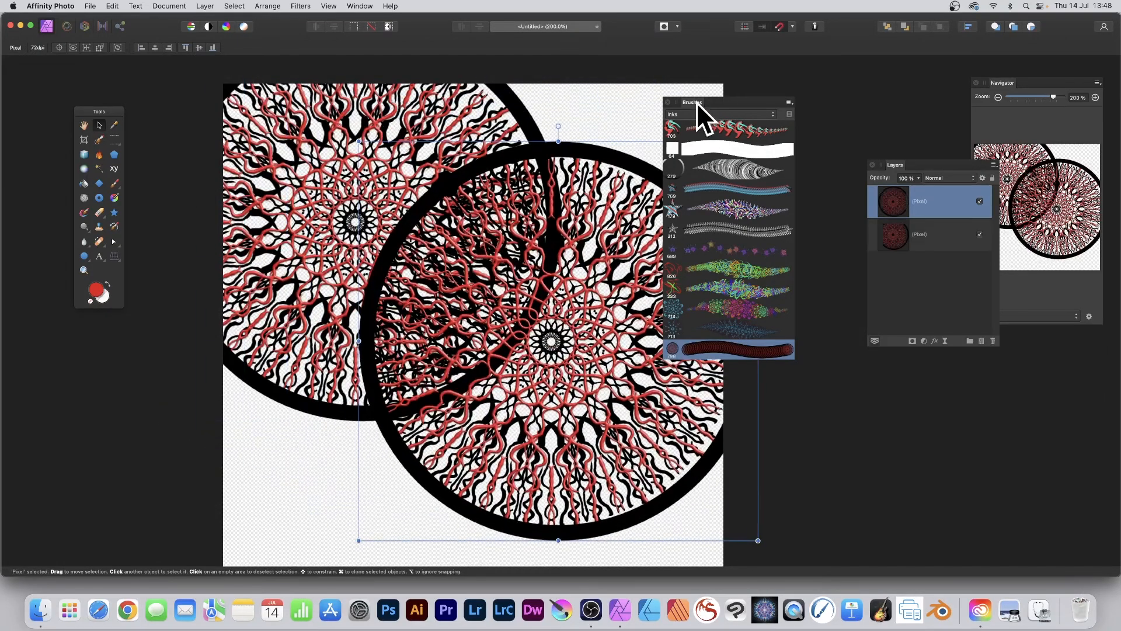
left_click_drag(696, 102, 849, 98)
mouse_move(581, 257)
left_mouse_down()
mouse_move(766, 213)
mouse_move(773, 157)
left_mouse_up()
left_click_drag(622, 229, 625, 129)
left_click_drag(658, 167, 562, 539)
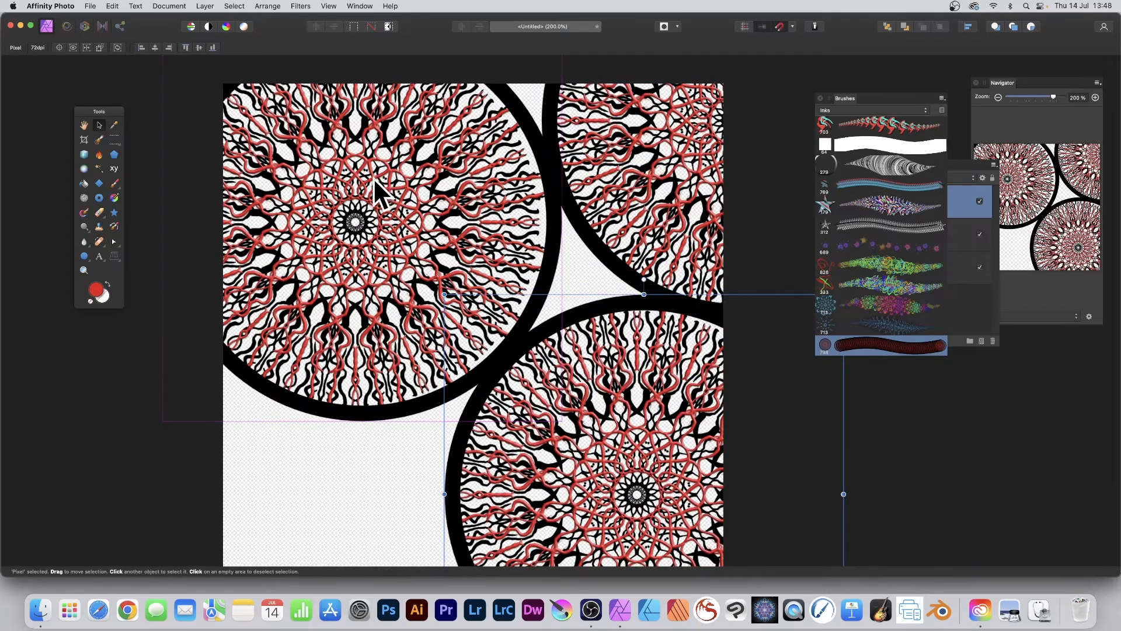
Step: Remove the duplicated mandalas and move the remaining one back near the middle of the canvas
key("super+z")
left_click_drag(655, 176, 519, 362)
key("Delete")
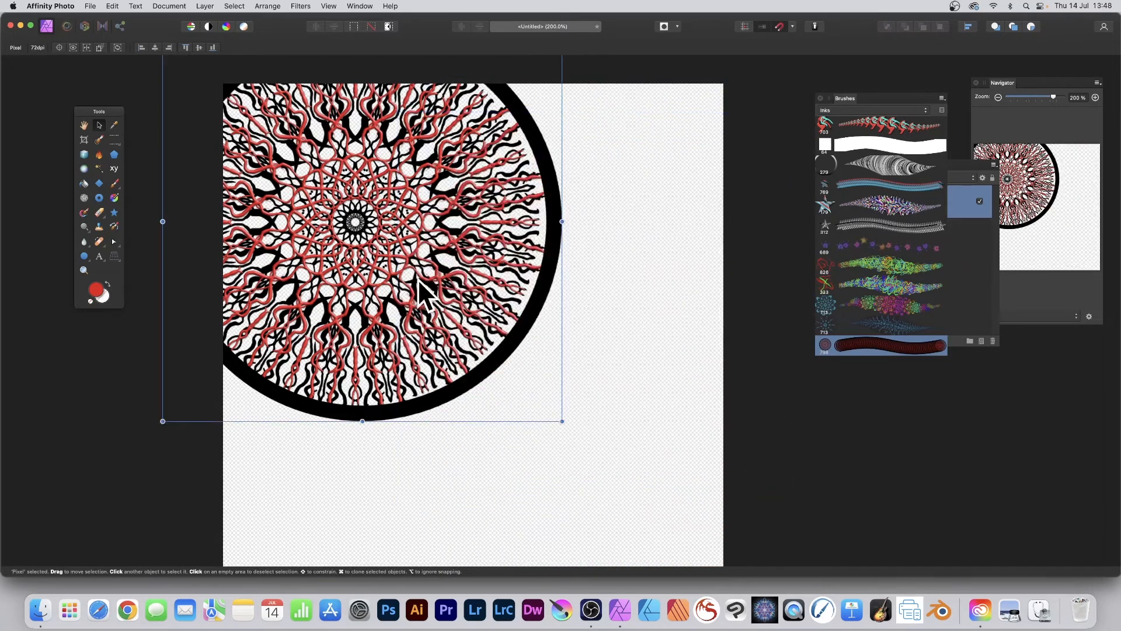
left_click_drag(418, 277, 524, 364)
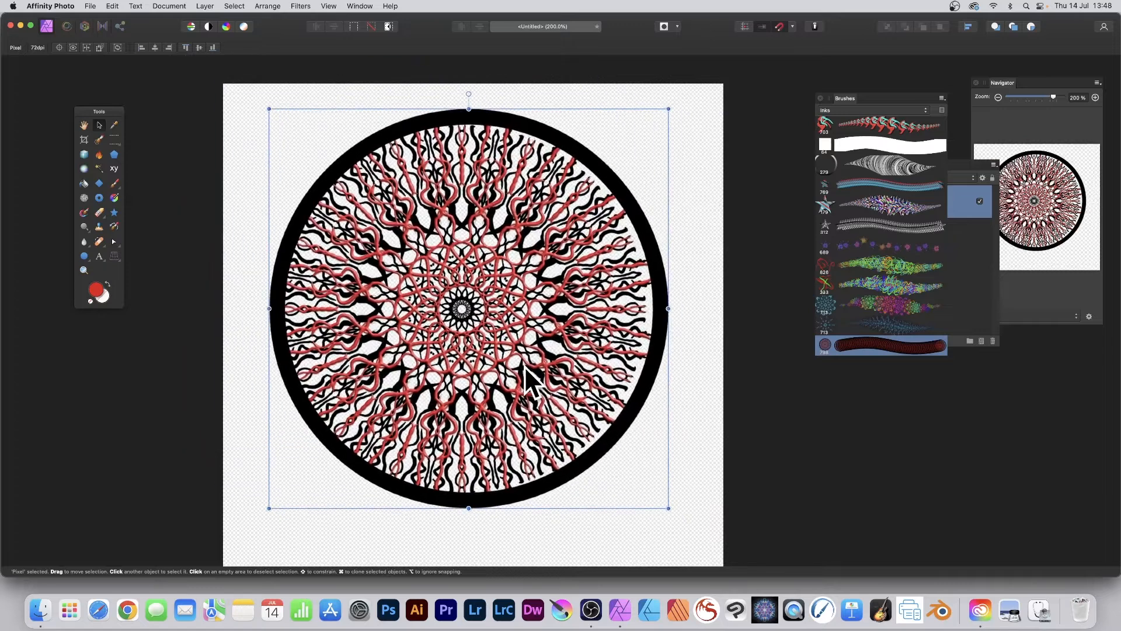
Step: Create a pattern layer from the mandala, then scale it down and position it so repeated circles fill the canvas
left_click(204, 6)
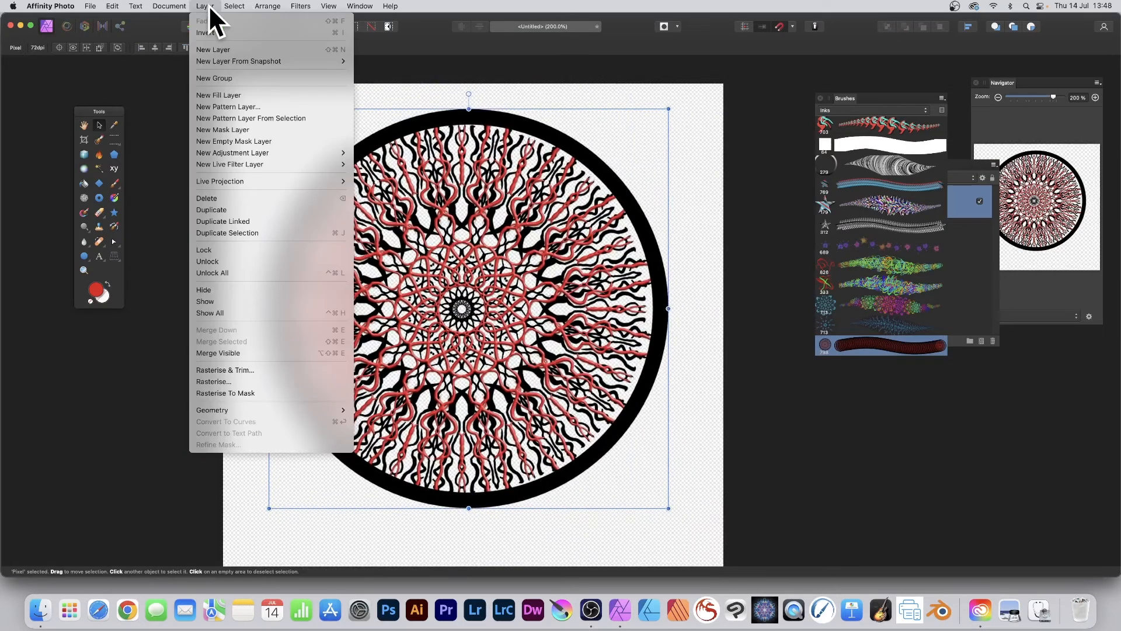
left_click(244, 119)
left_click_drag(274, 135, 397, 257)
left_click_drag(561, 349, 484, 316)
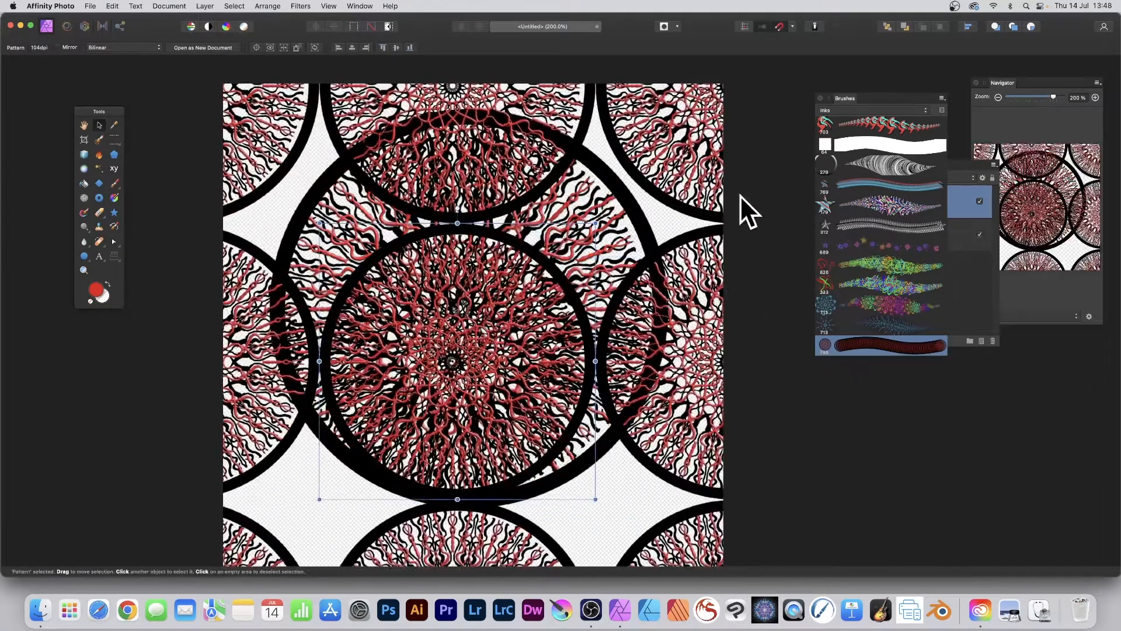
Step: Delete the original pixel mandala layer beneath the pattern layer
left_click_drag(965, 165, 885, 166)
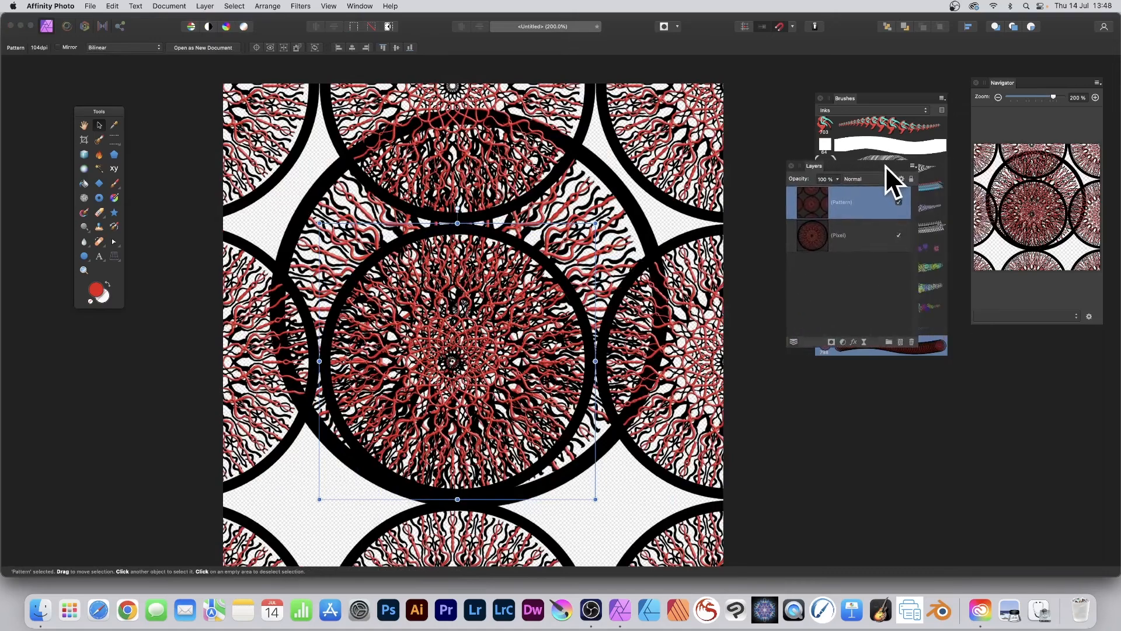
left_click(846, 239)
key("Delete")
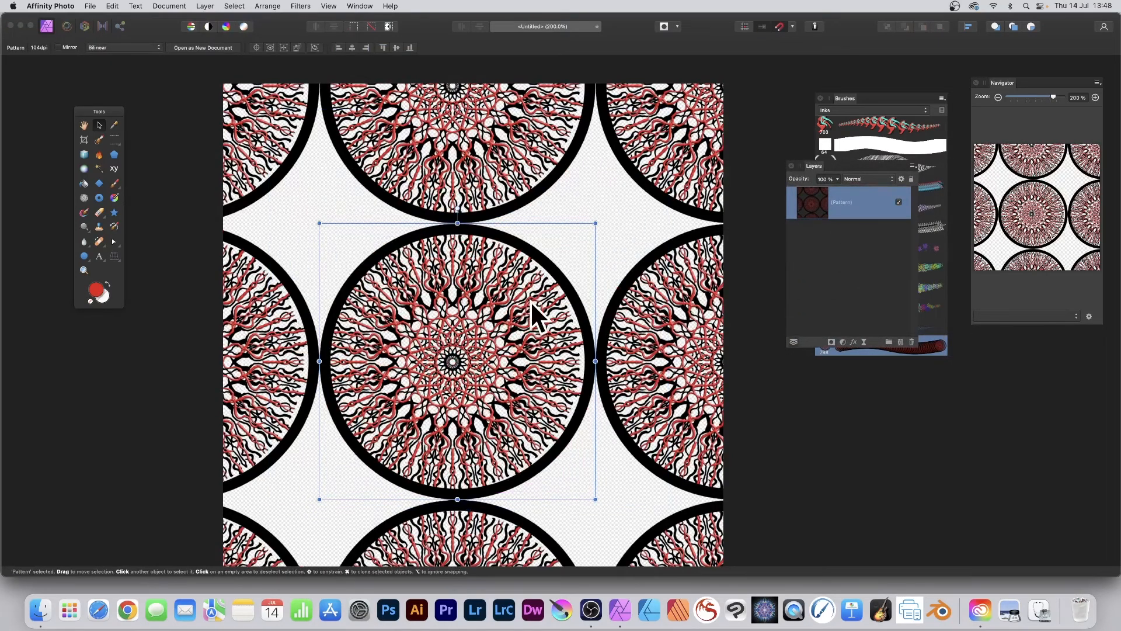
Step: Reposition, shrink and rotate the pattern layer so smaller mandalas repeat in diagonal rows across the canvas
left_click_drag(531, 301, 578, 260)
left_click_drag(413, 180, 562, 234)
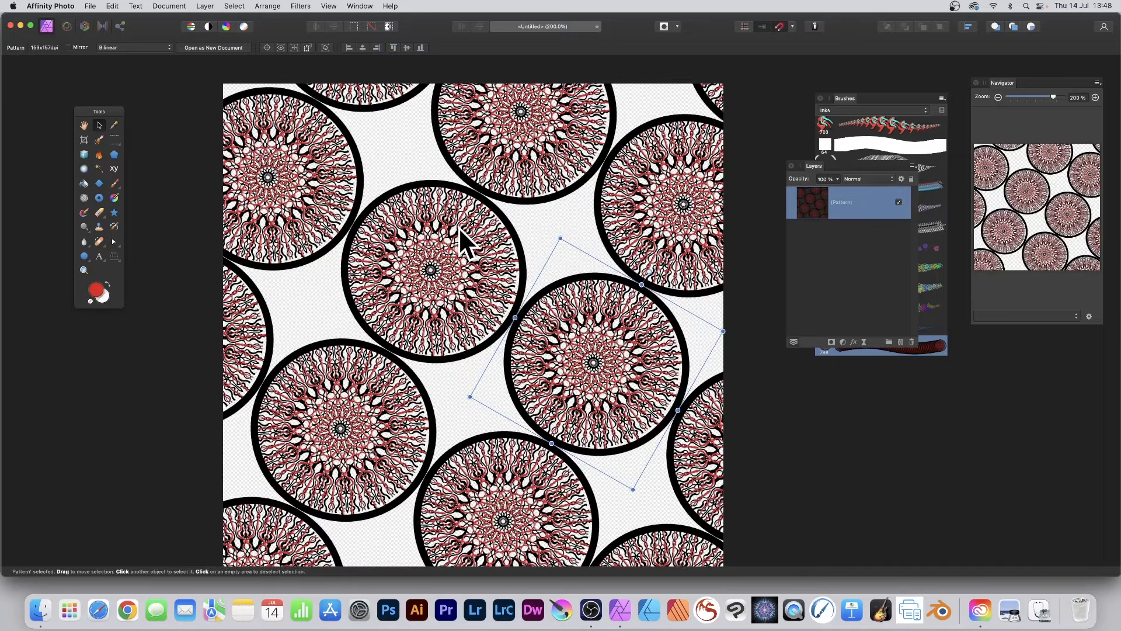